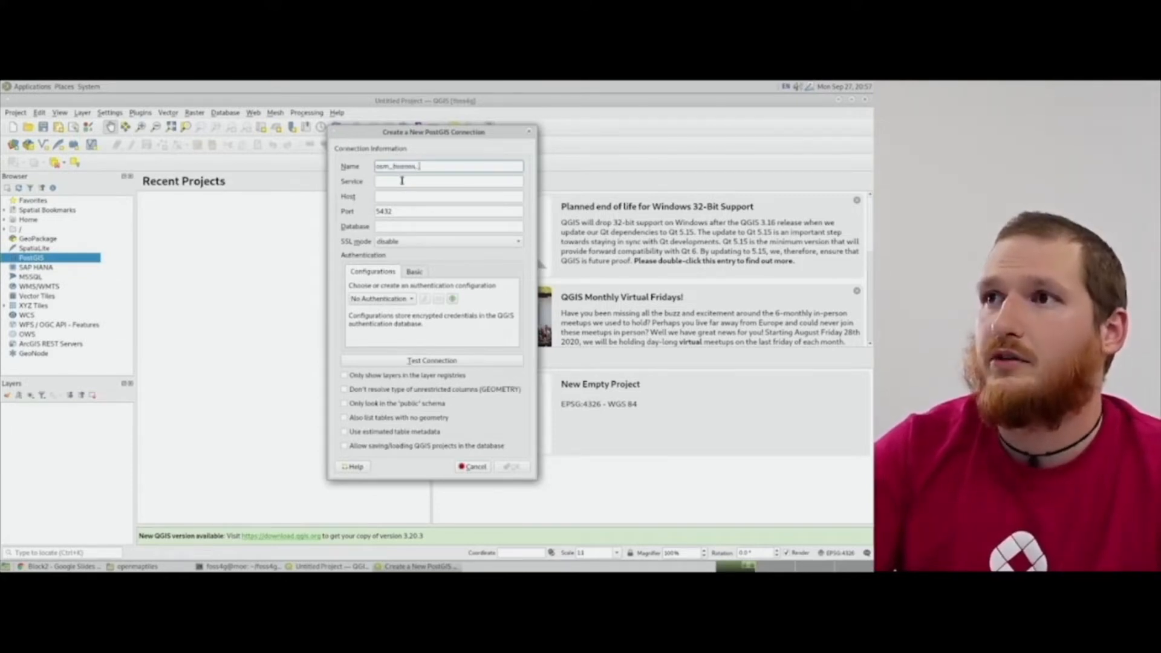
# Fill in the new PostGIS connection's host as localhost and database as openmaptiles.
pyautogui.press('Tab')
pyautogui.press('Tab')
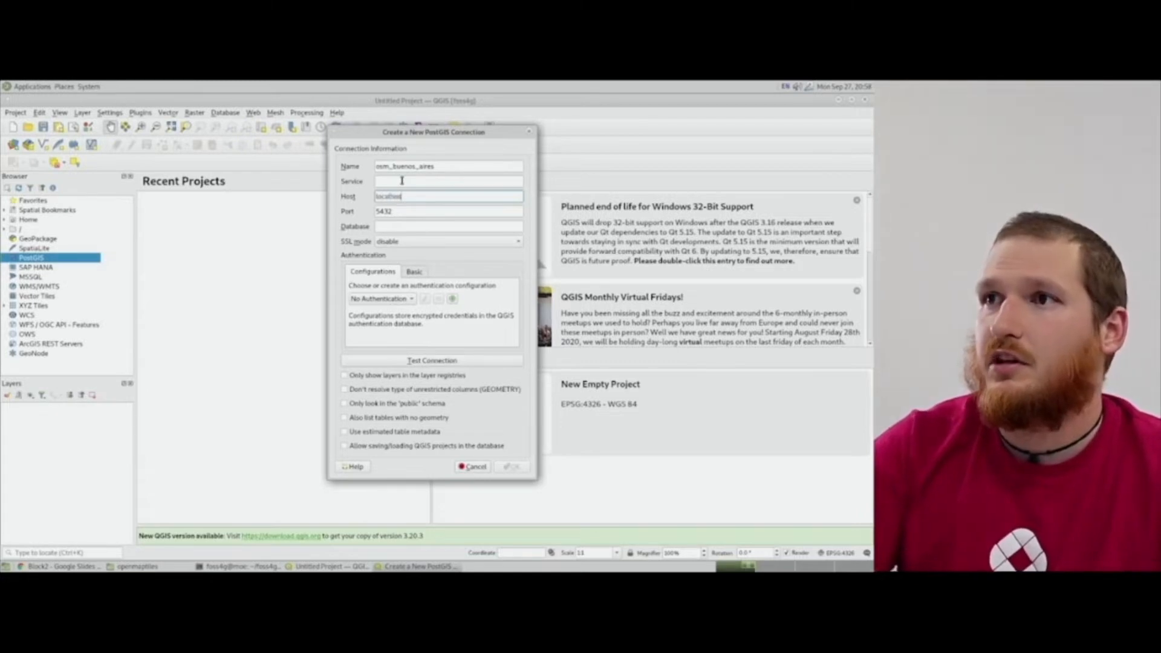
pyautogui.click(394, 227)
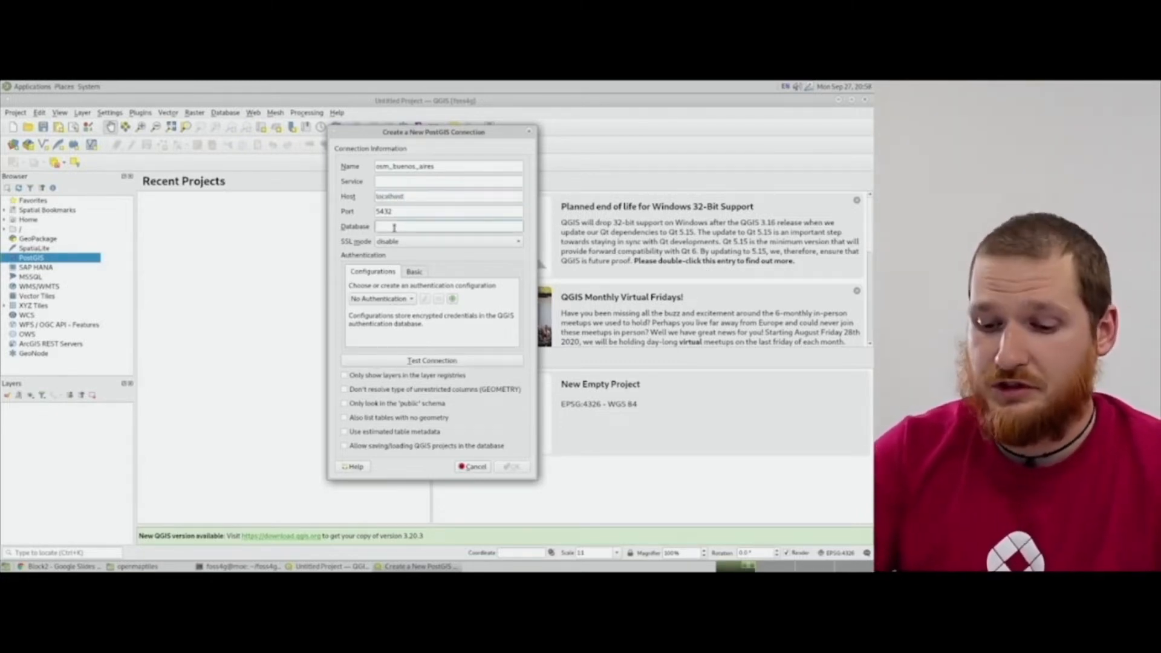
pyautogui.write('openmaptiles')
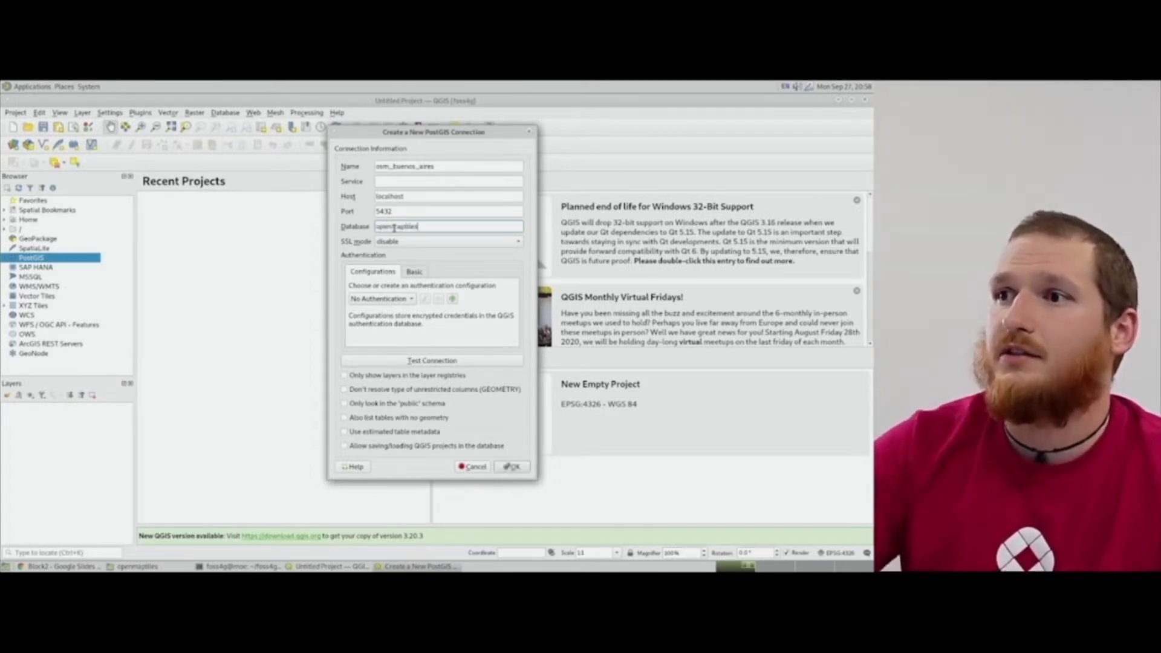
# Test the connection by entering the database username and password in the credentials prompt, then save the connection.
pyautogui.click(417, 361)
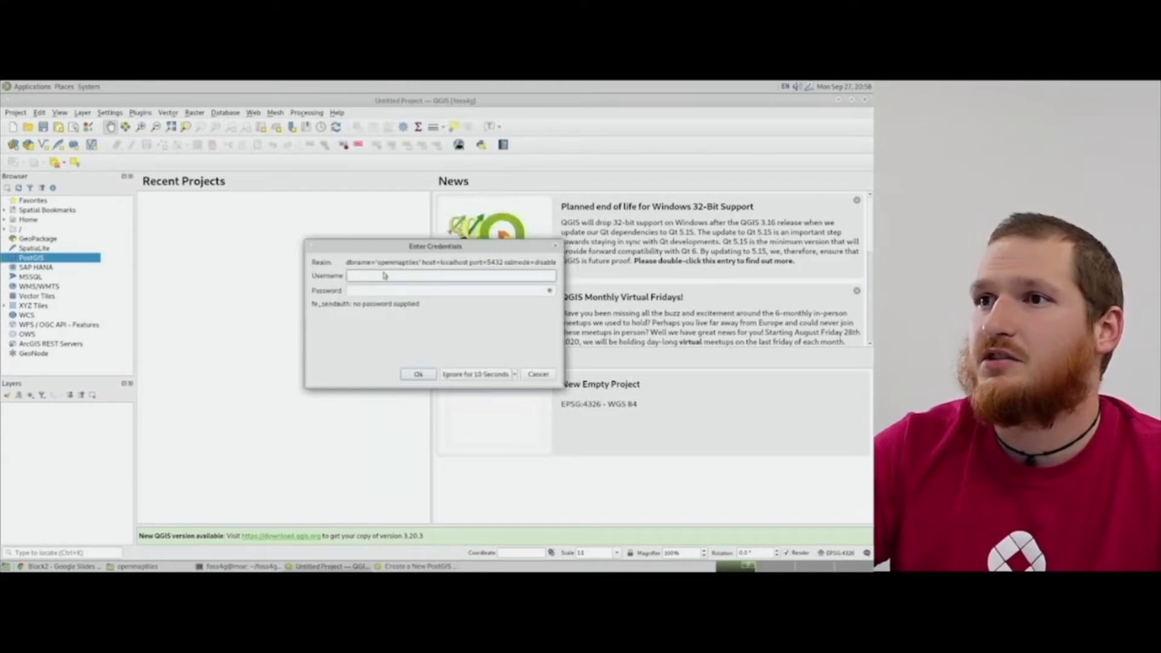
pyautogui.write('openmaptil')
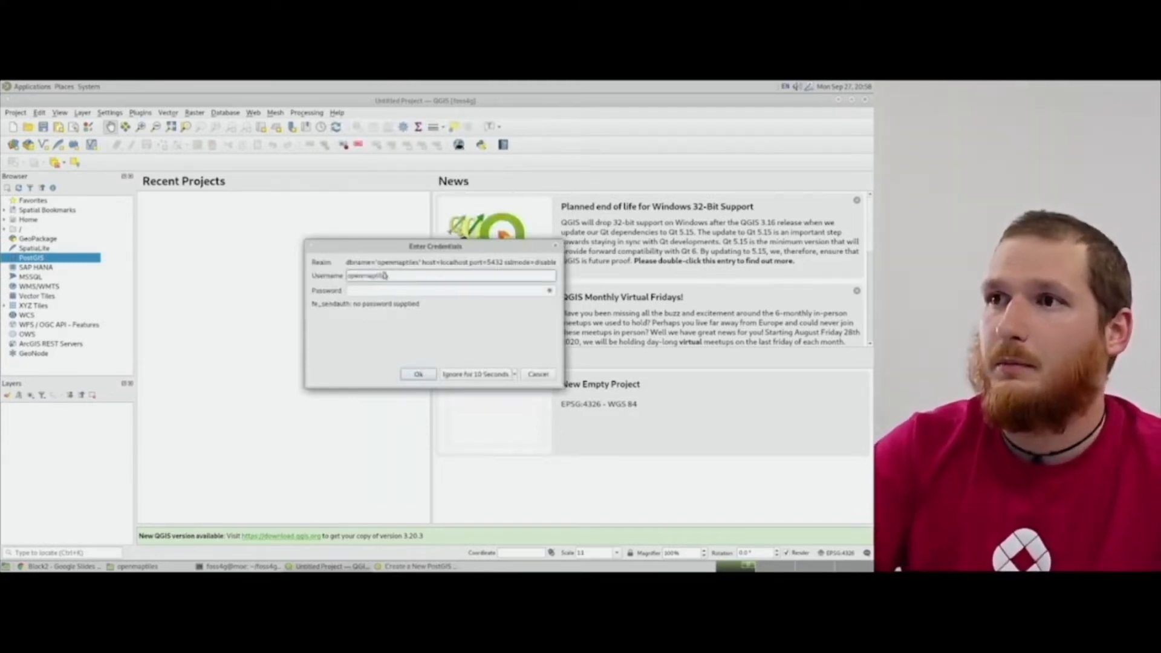
pyautogui.press('Tab')
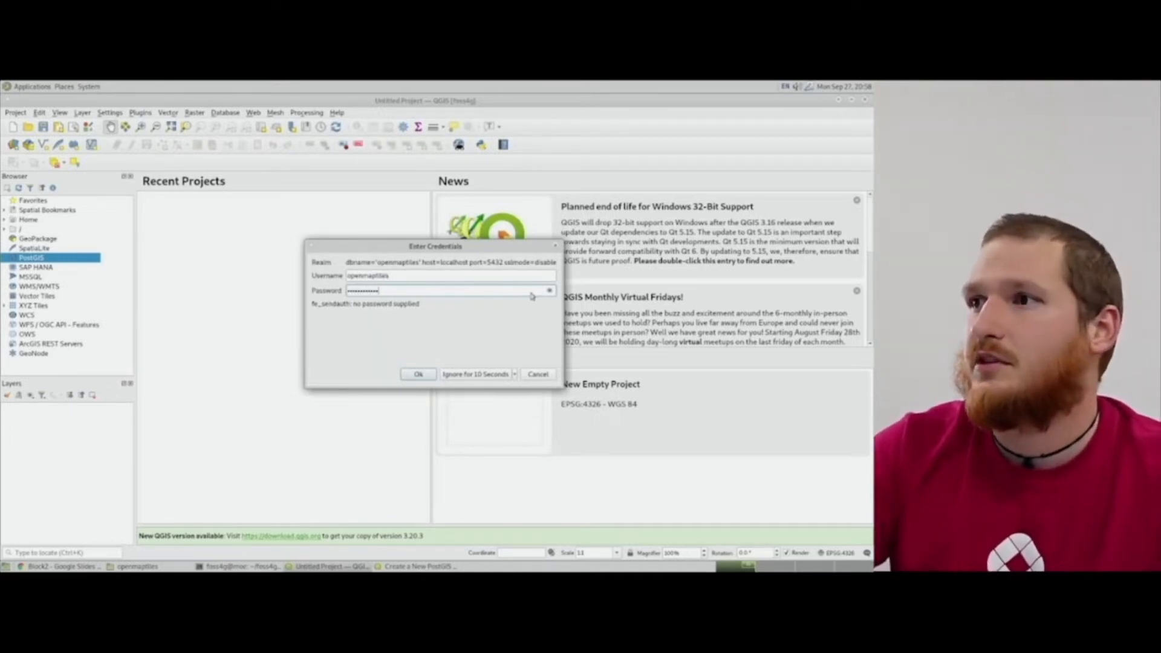
pyautogui.click(551, 292)
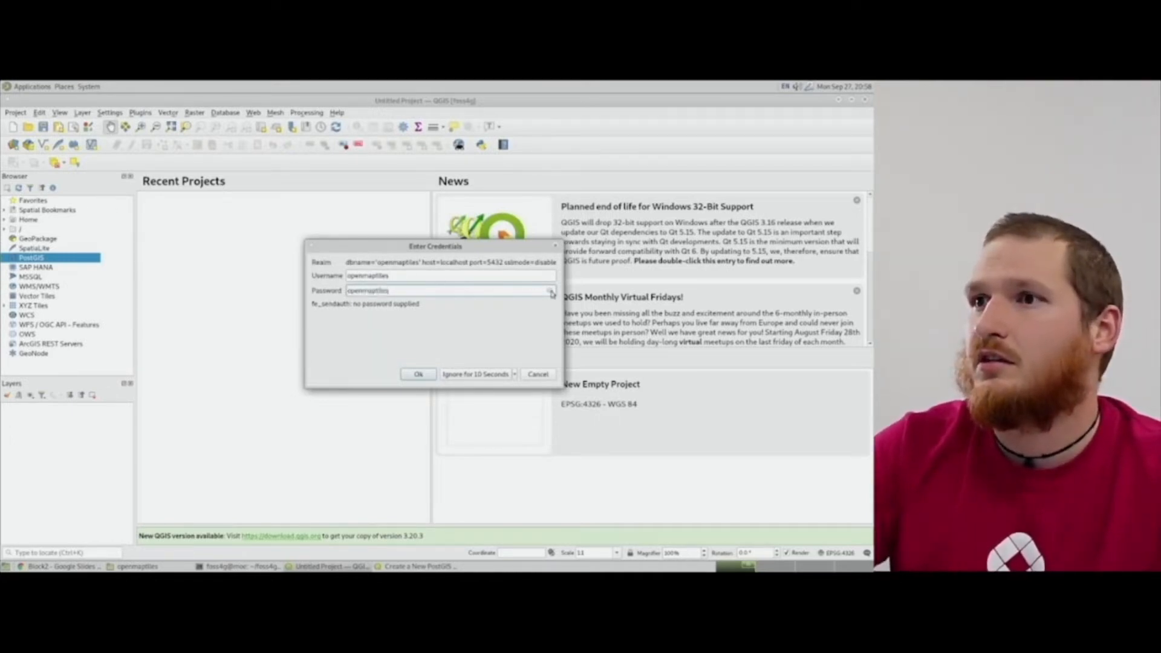
pyautogui.click(426, 380)
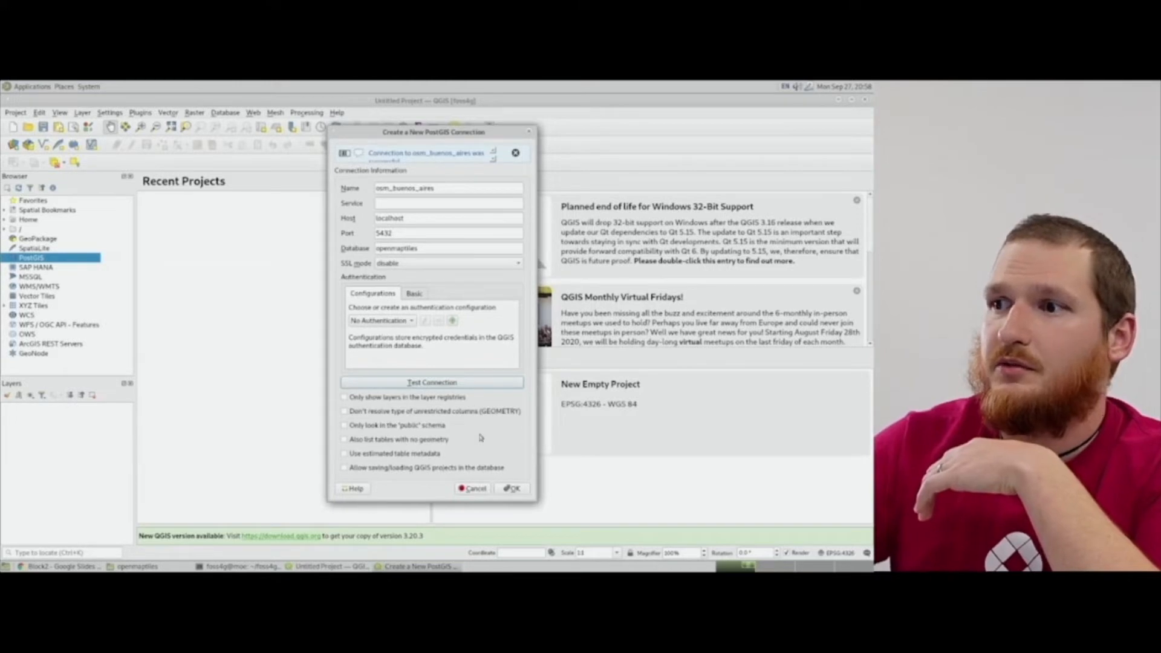
pyautogui.click(519, 487)
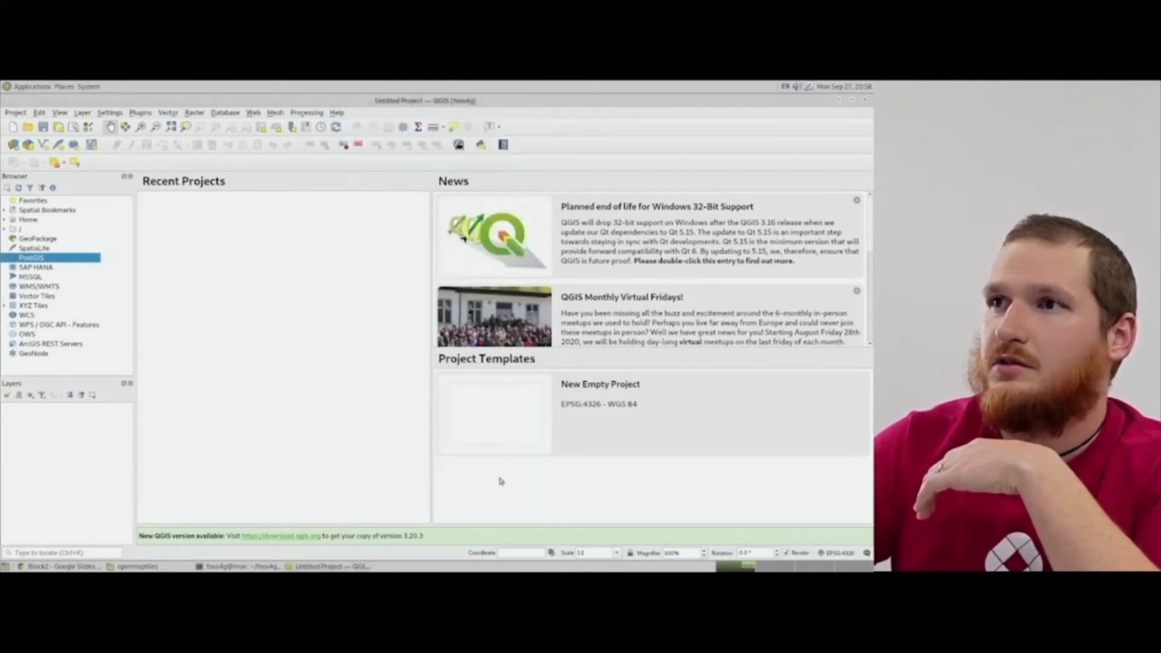
# Expand the osm_buenos_aires connection's public schema and add the osm_cycleway_linestring table to the map.
pyautogui.click(5, 258)
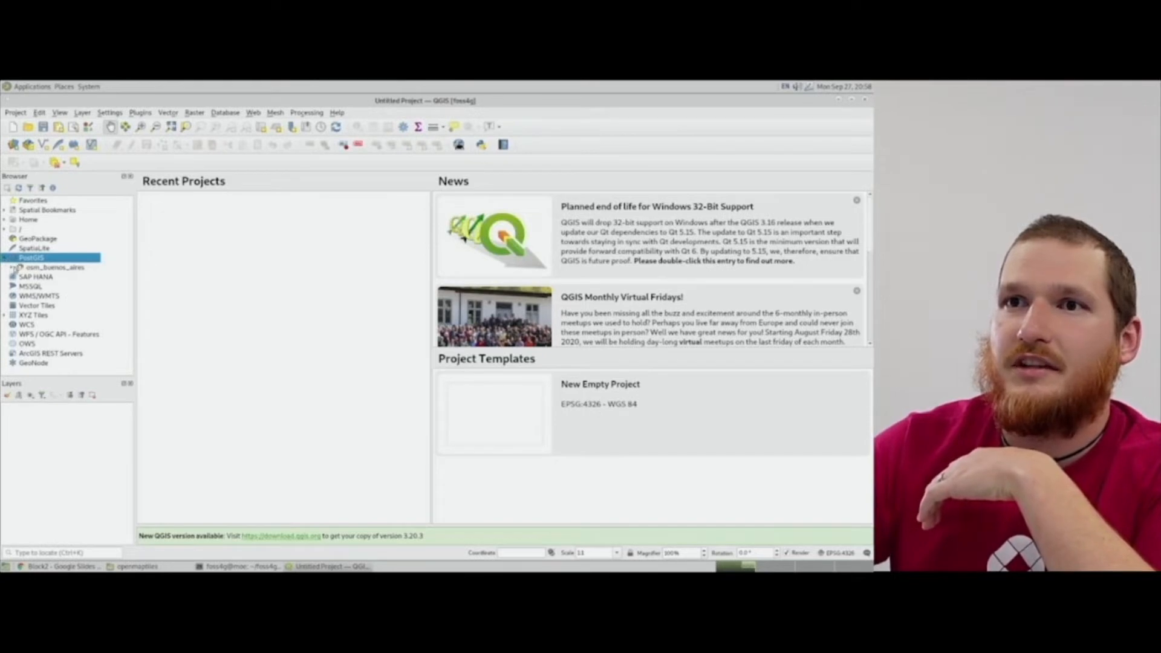
pyautogui.click(12, 267)
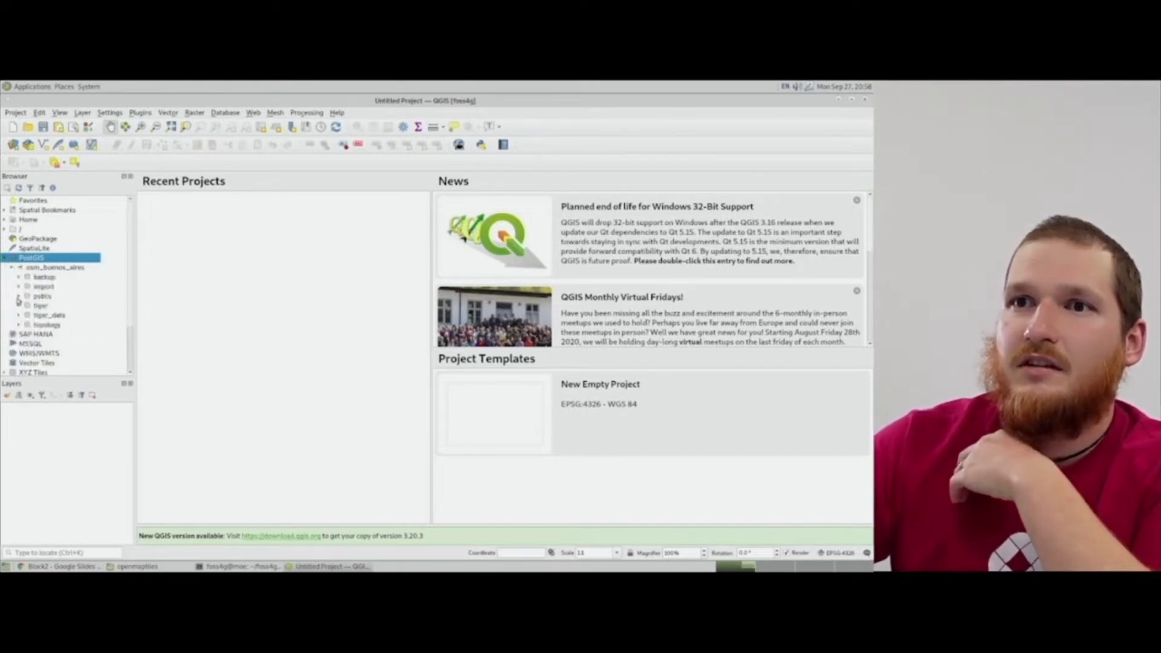
pyautogui.click(18, 296)
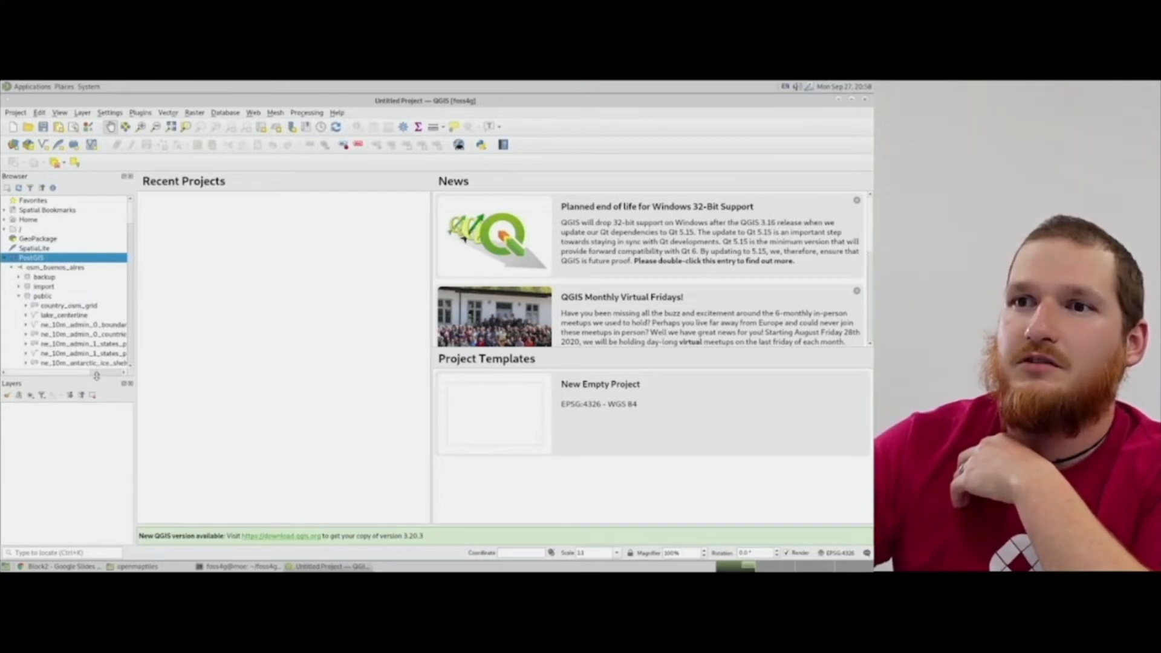
pyautogui.moveTo(96, 376); pyautogui.dragTo(96, 487)
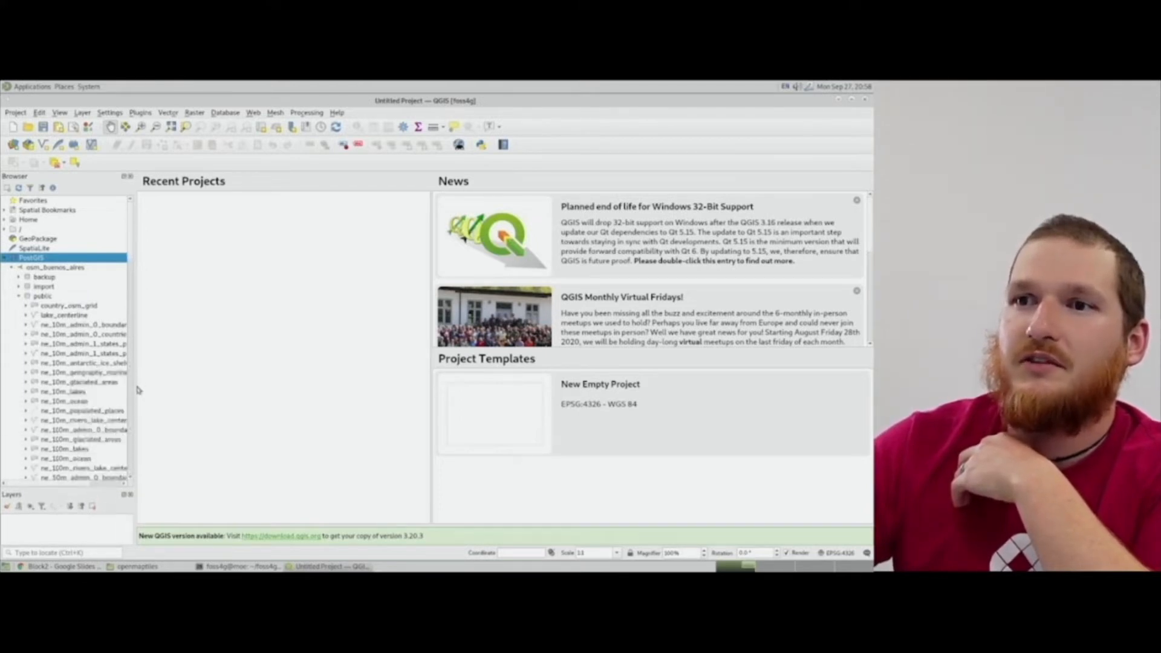
pyautogui.moveTo(136, 387); pyautogui.dragTo(173, 387)
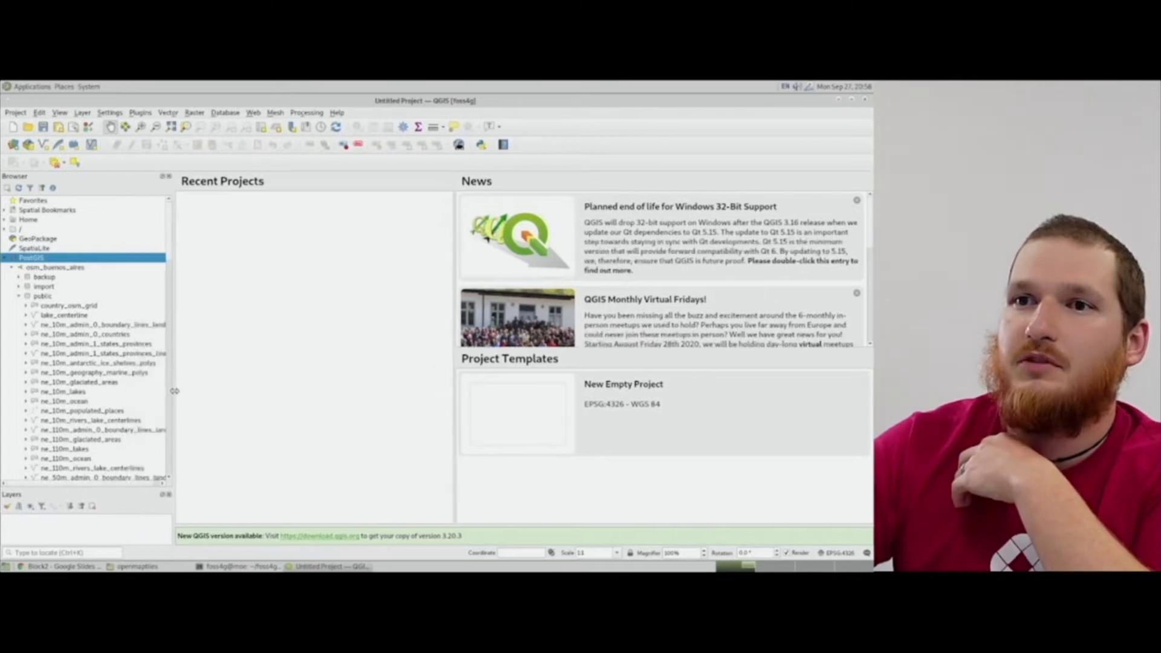
pyautogui.scroll(-1, 83, 354)
pyautogui.scroll(-2, 83, 355)
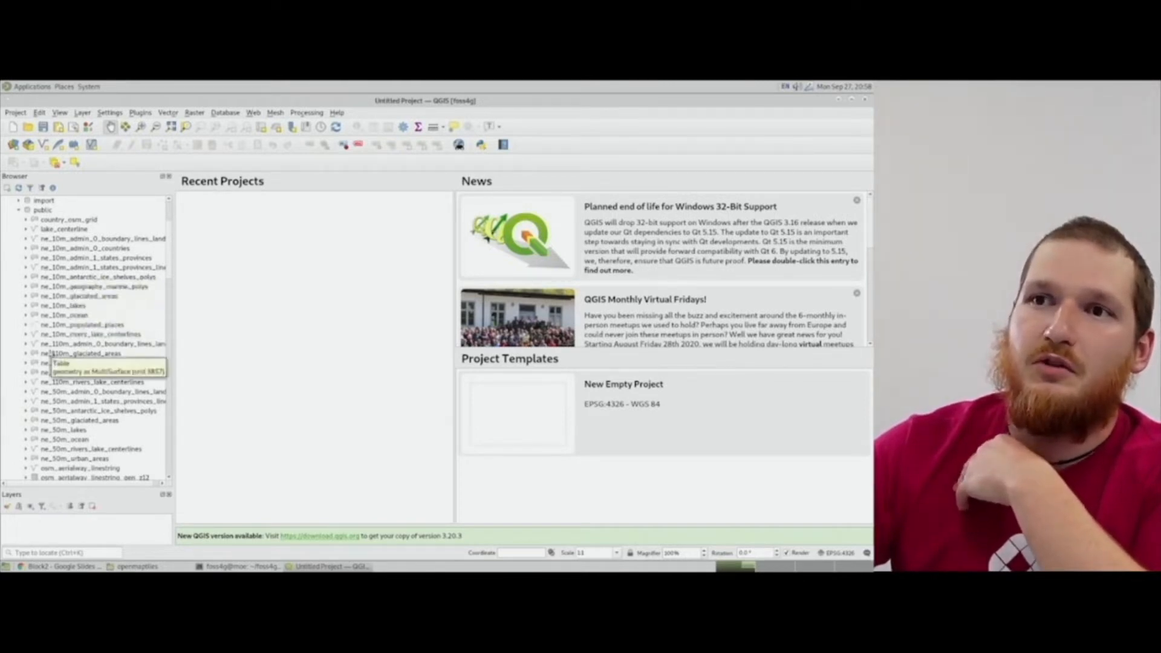
pyautogui.scroll(-4, 52, 401)
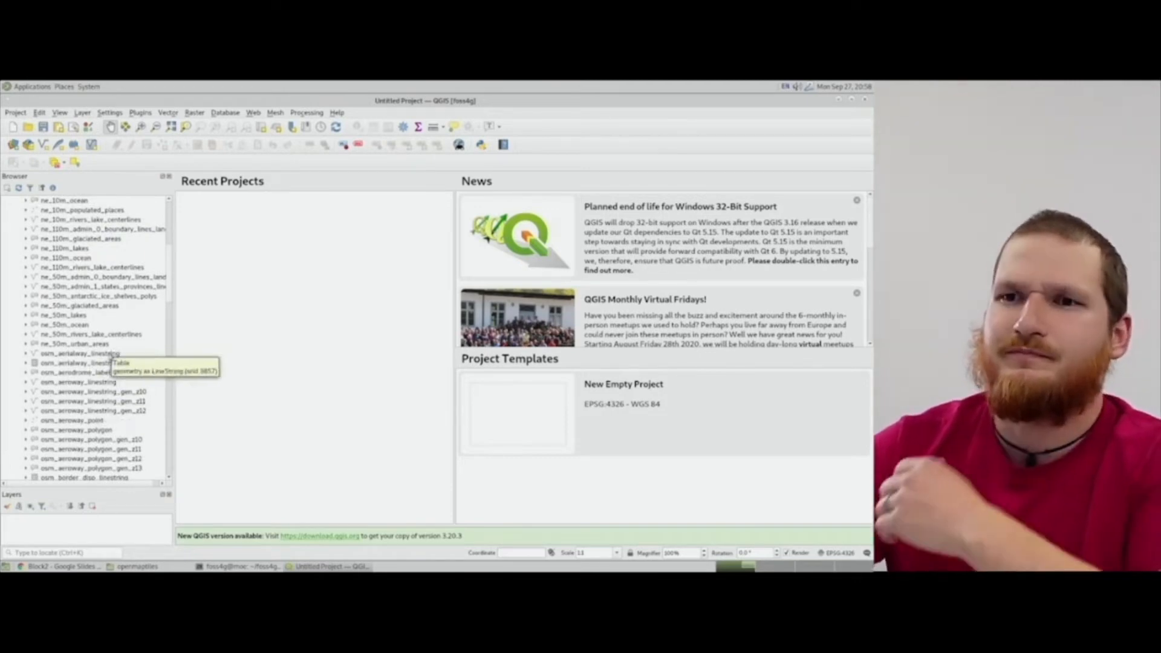
pyautogui.scroll(-2, 95, 359)
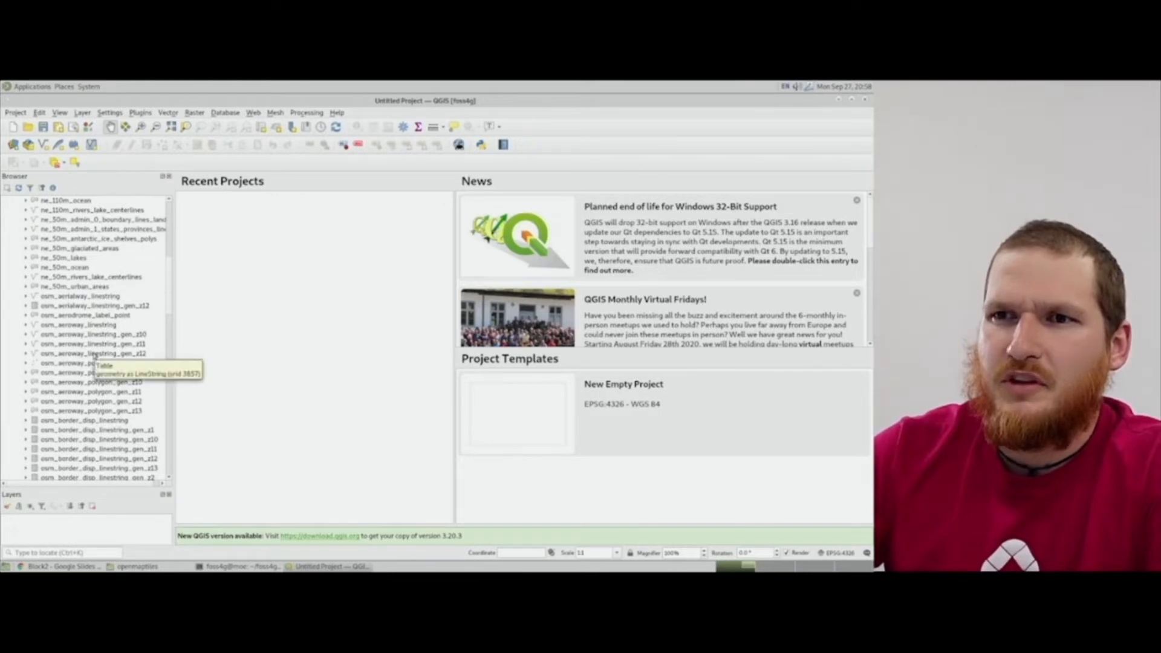
pyautogui.scroll(-4, 95, 358)
pyautogui.scroll(-2, 95, 357)
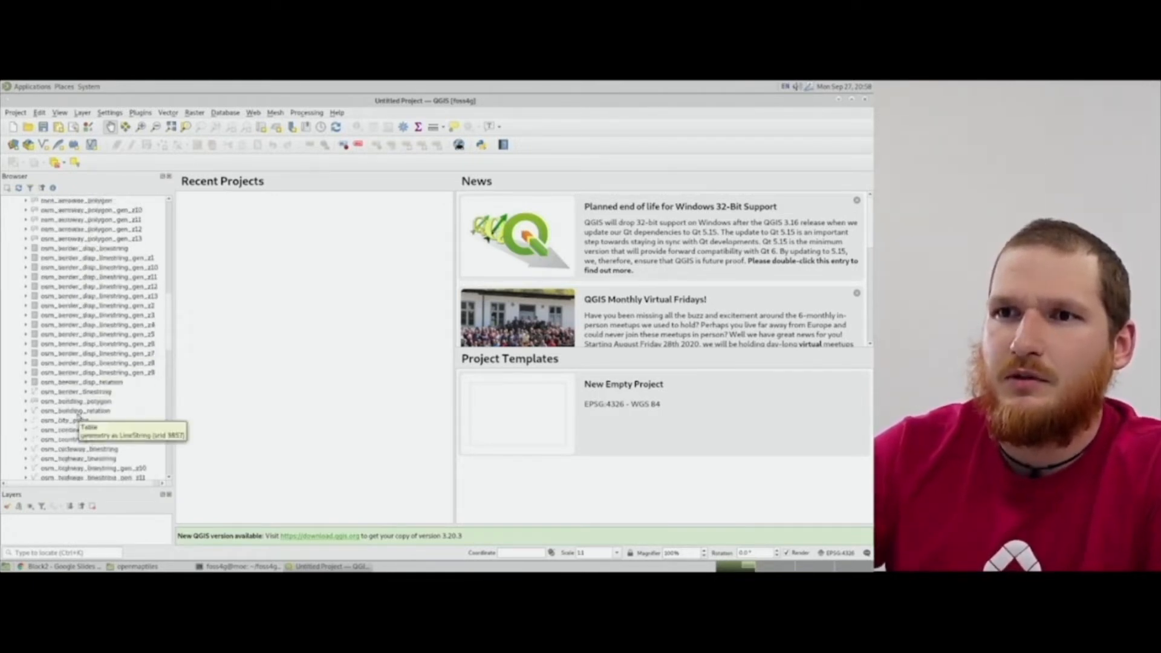
pyautogui.doubleClick(81, 449)
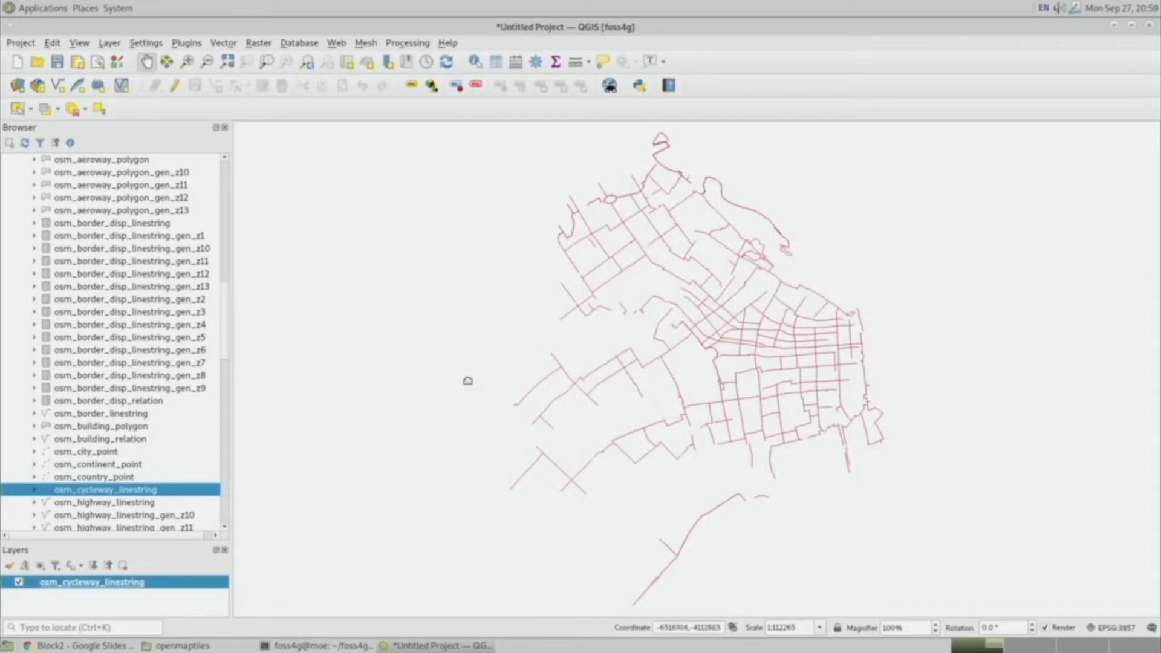
pyautogui.click(221, 45)
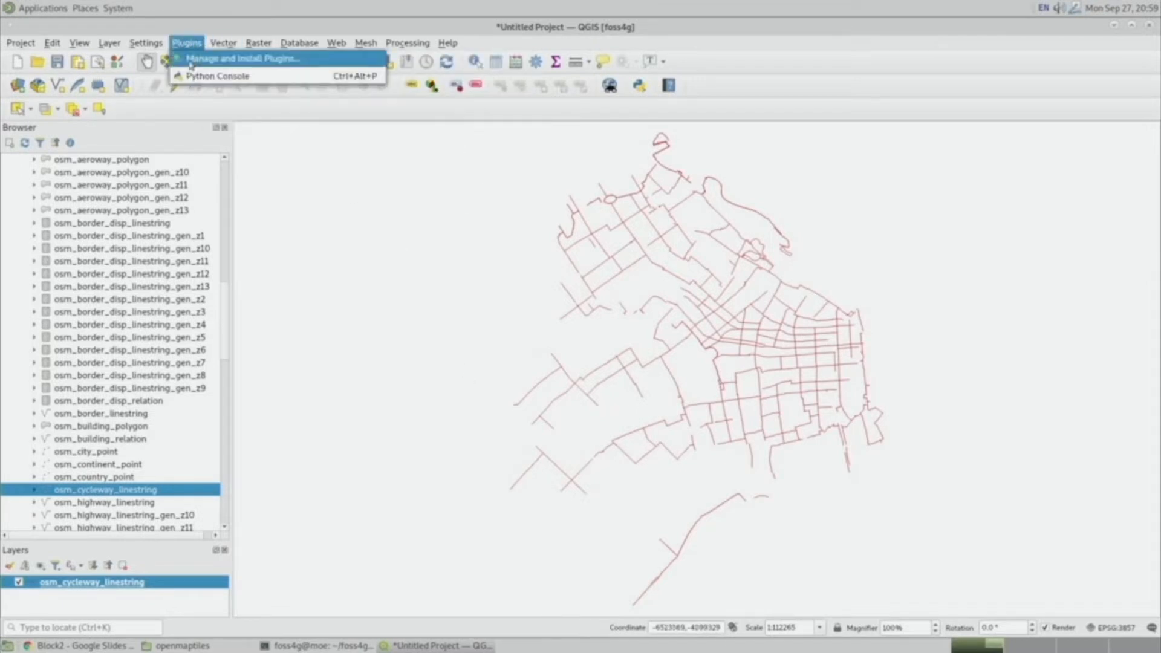
pyautogui.click(218, 58)
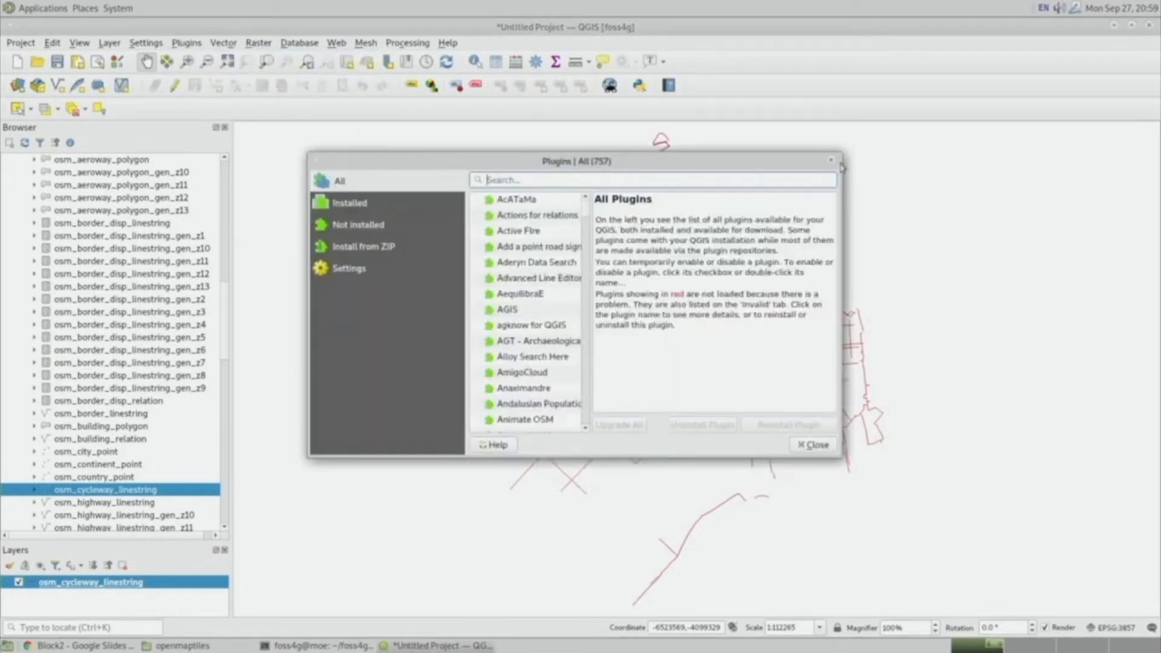
pyautogui.click(831, 161)
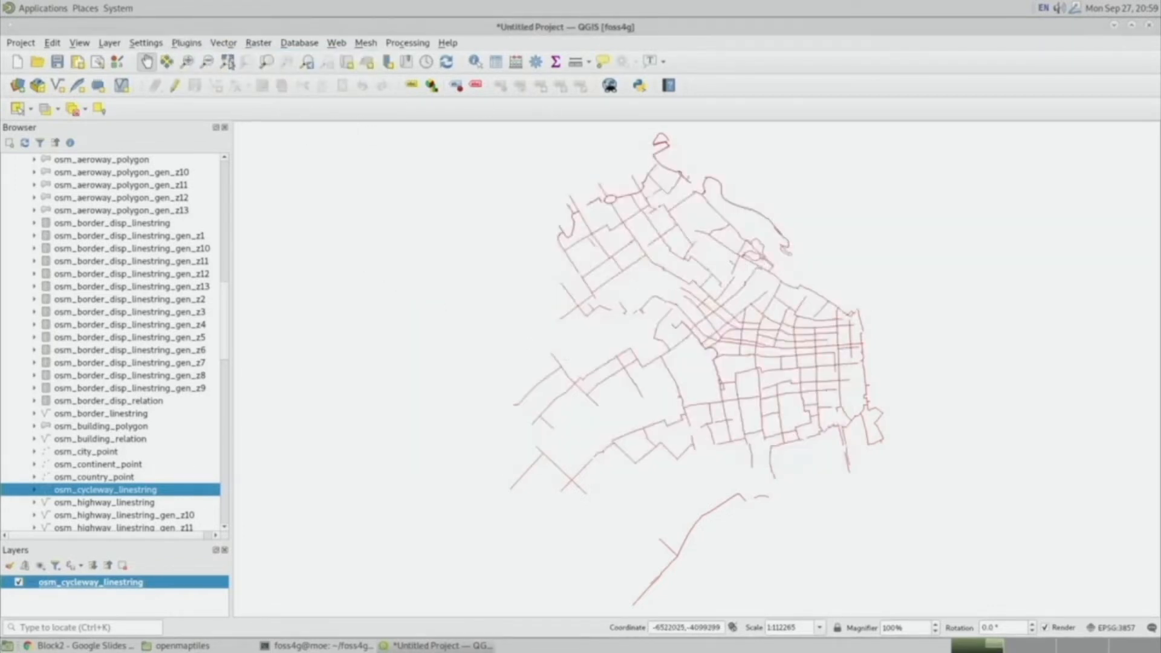
# Search the plugin manager for MapTiler and install the MapTiler plugin.
pyautogui.click(187, 43)
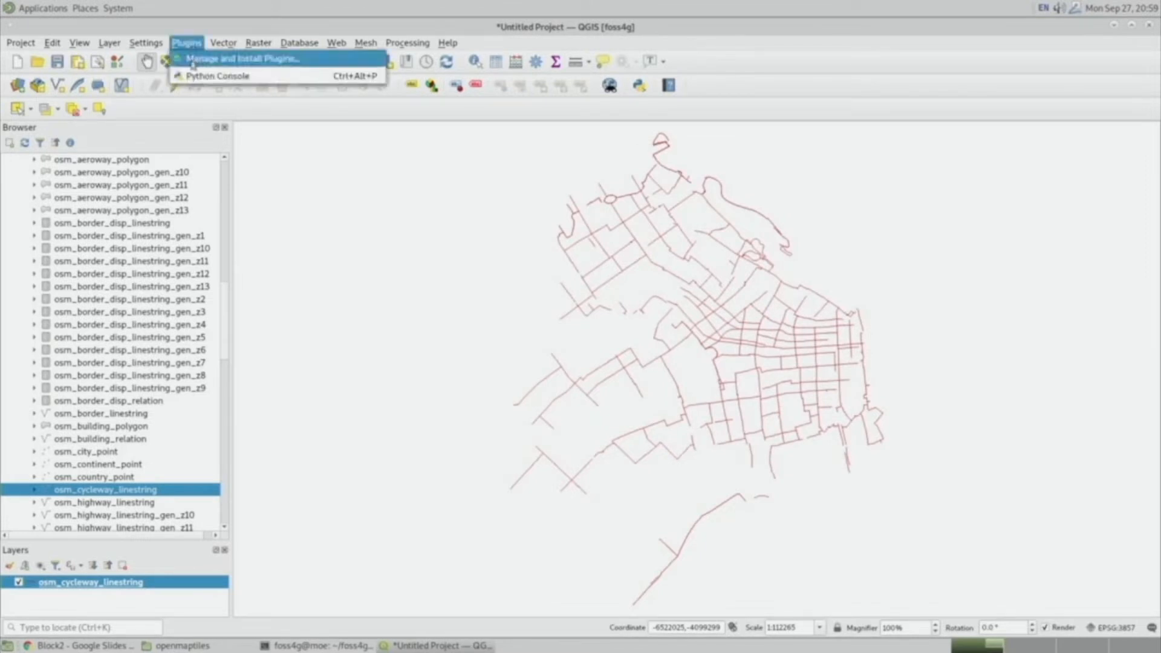
pyautogui.click(192, 60)
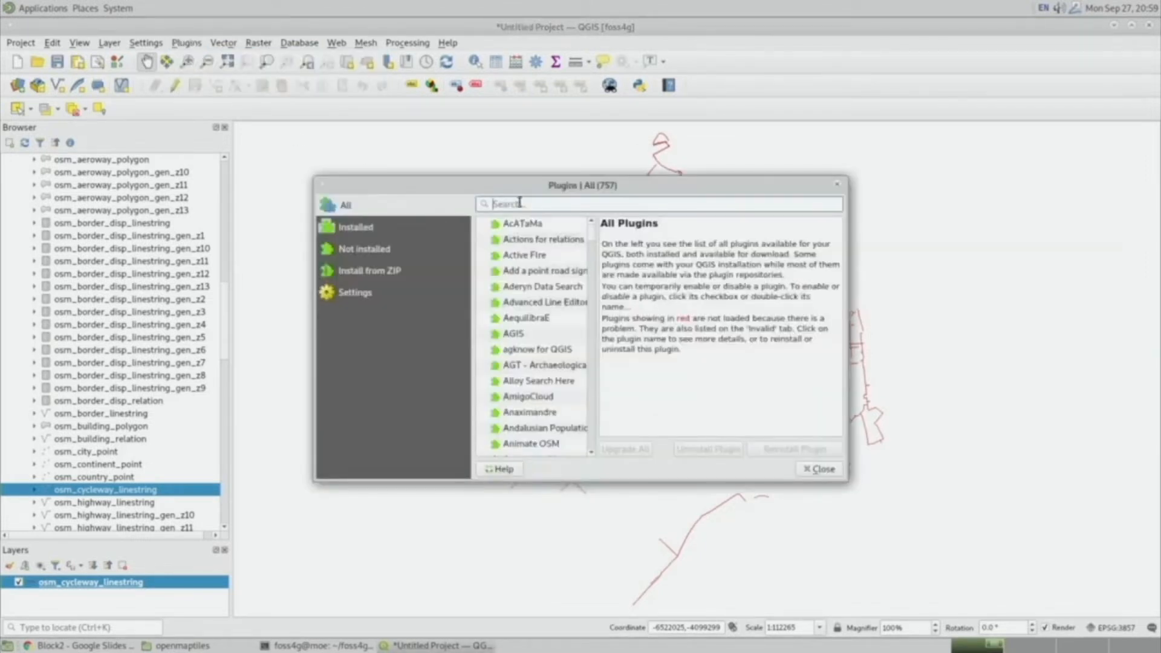
pyautogui.write('MapTiler')
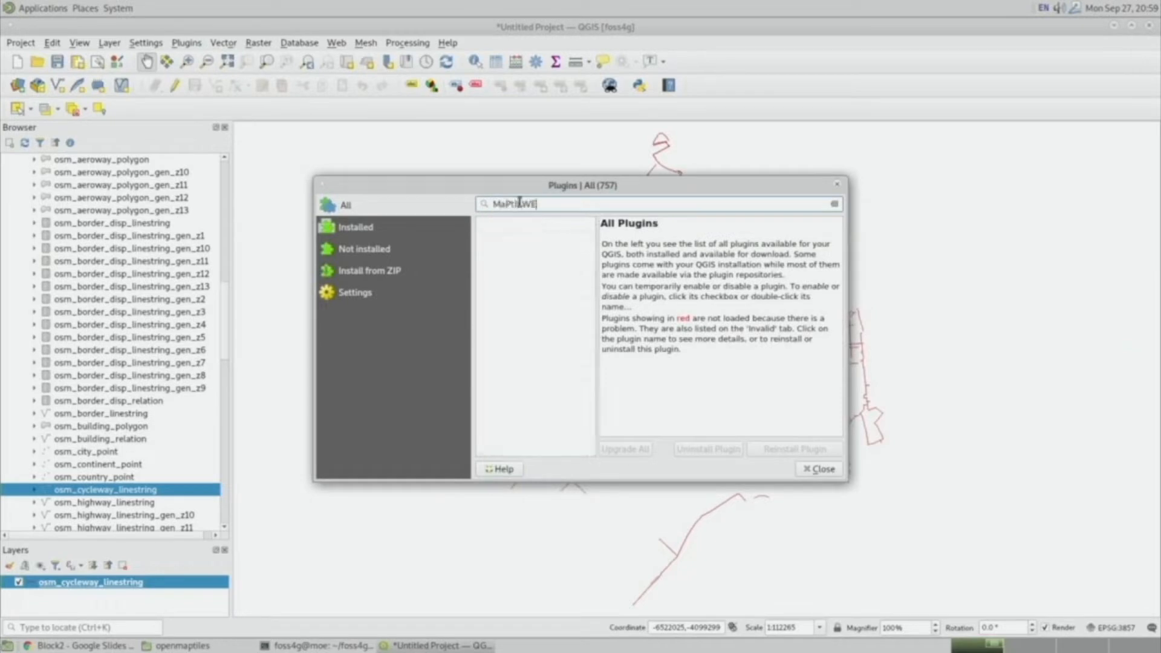
pyautogui.press('BackSpace')
pyautogui.press('BackSpace')
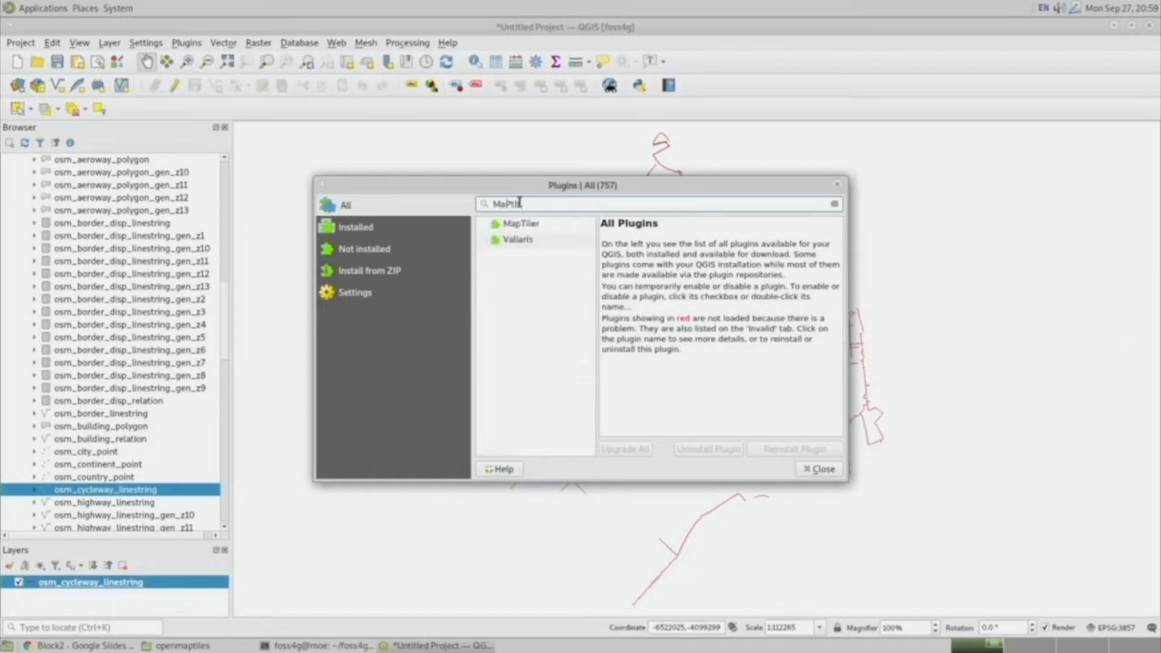
pyautogui.click(516, 225)
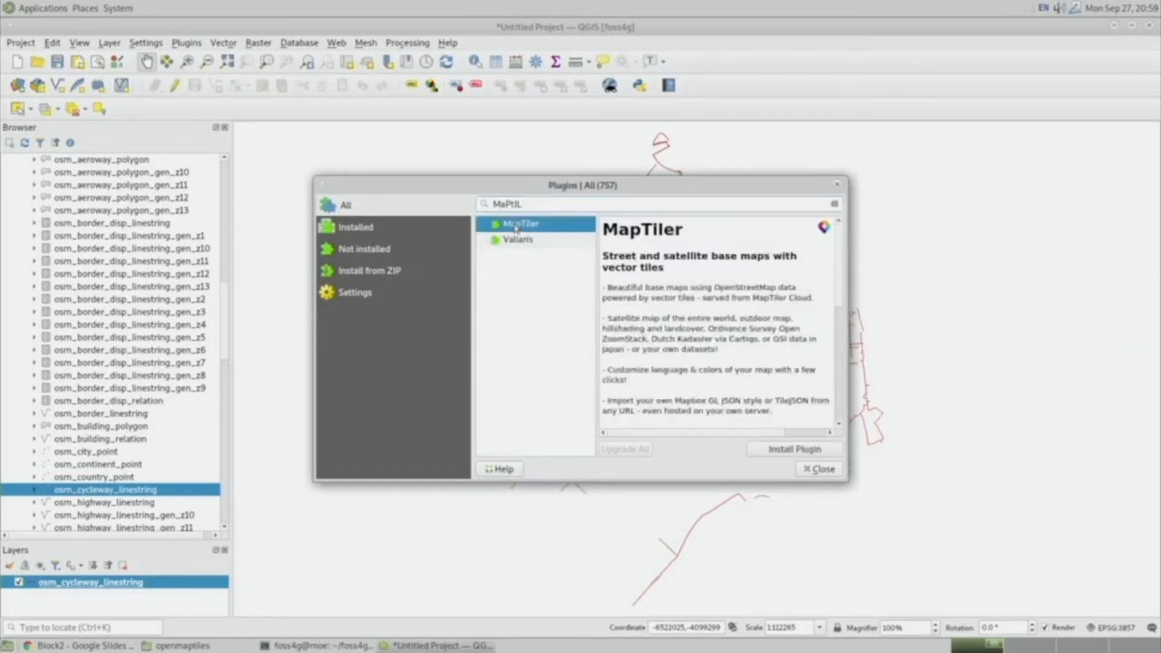
pyautogui.click(796, 449)
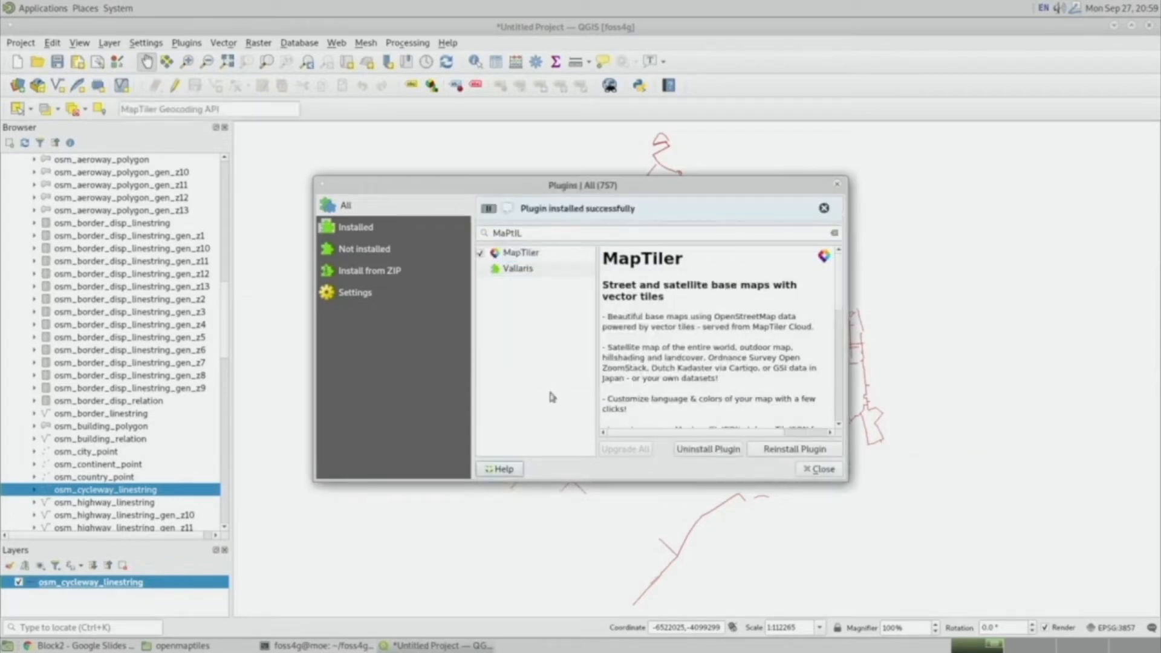
pyautogui.click(838, 187)
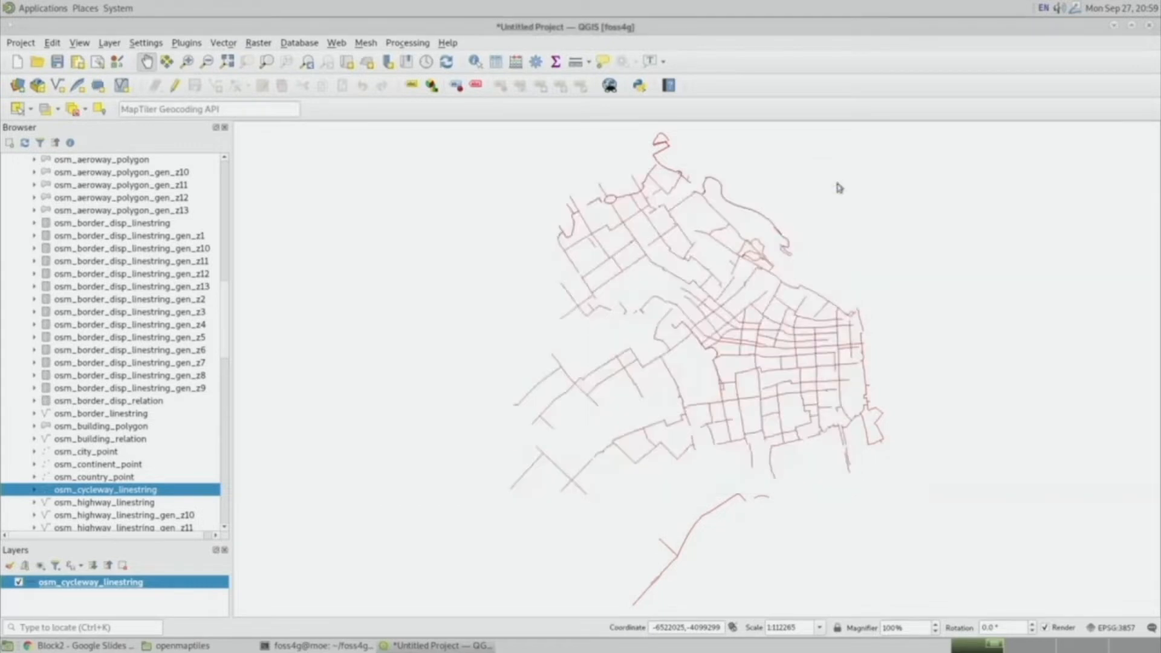
# Collapse the PostGIS entry and expand the new MapTiler entry in the browser to see its base maps.
pyautogui.scroll(15, 174, 350)
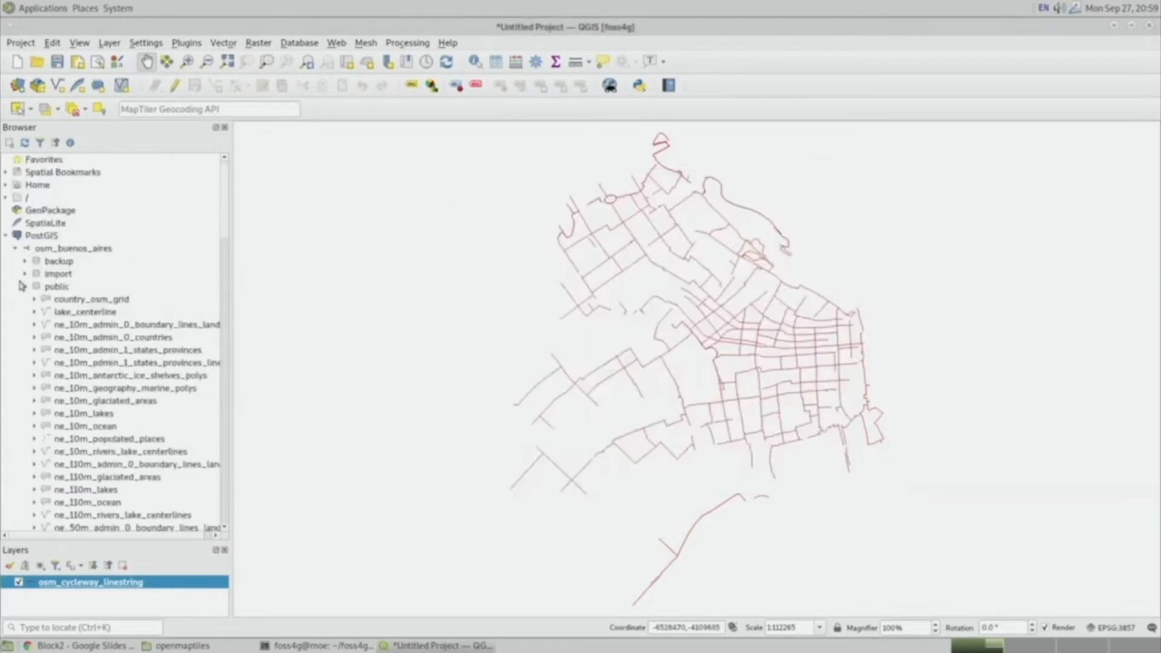
pyautogui.click(6, 235)
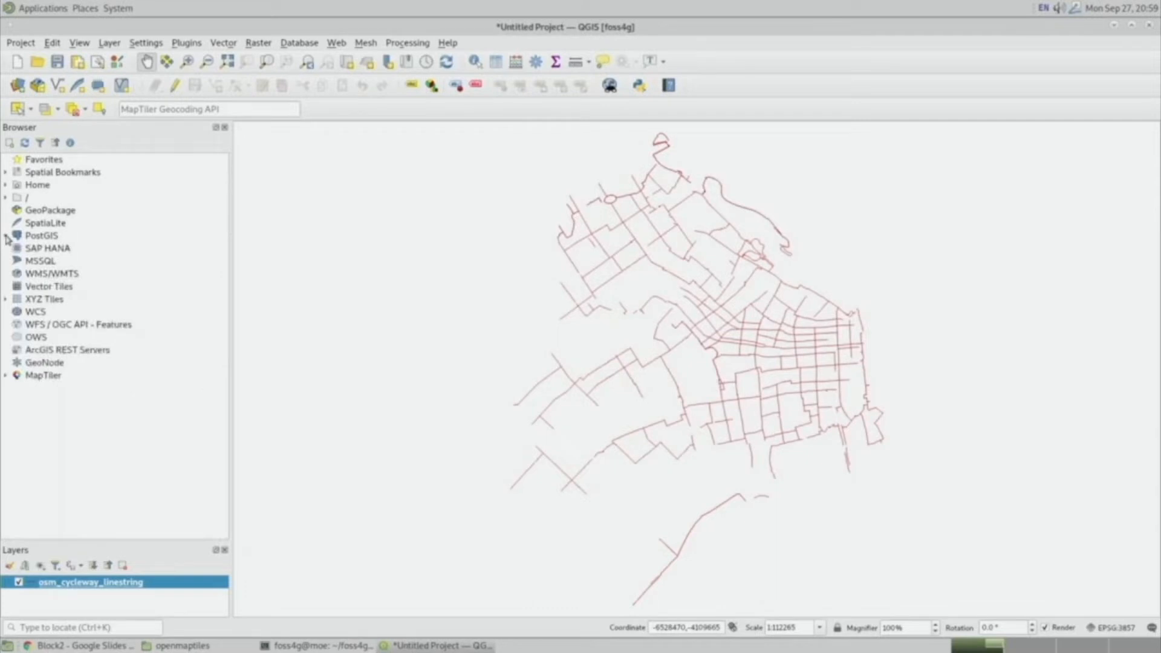
pyautogui.click(6, 376)
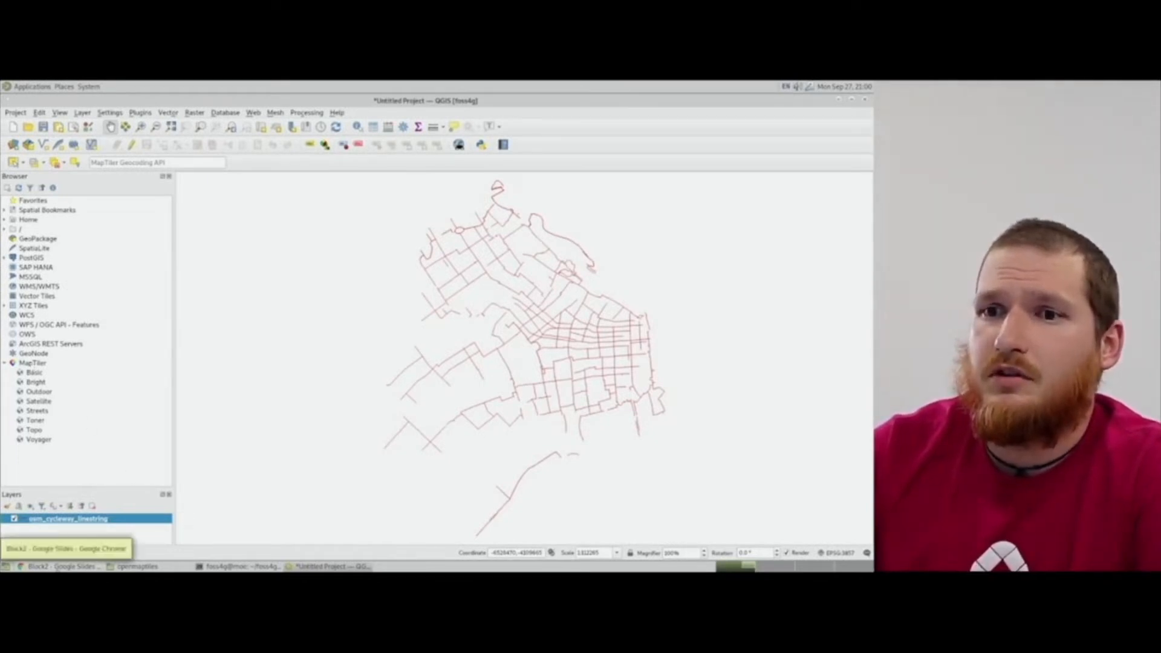
# Switch to Chrome's MapTiler Cloud tab and open the Maps section.
pyautogui.click(72, 566)
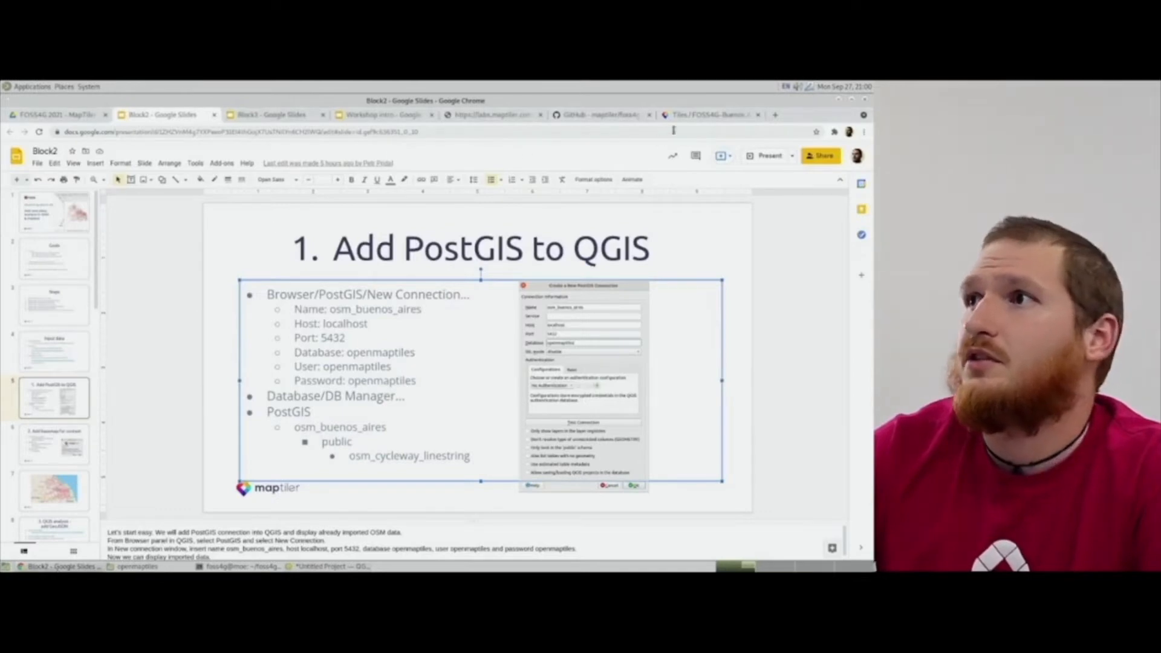
pyautogui.click(703, 115)
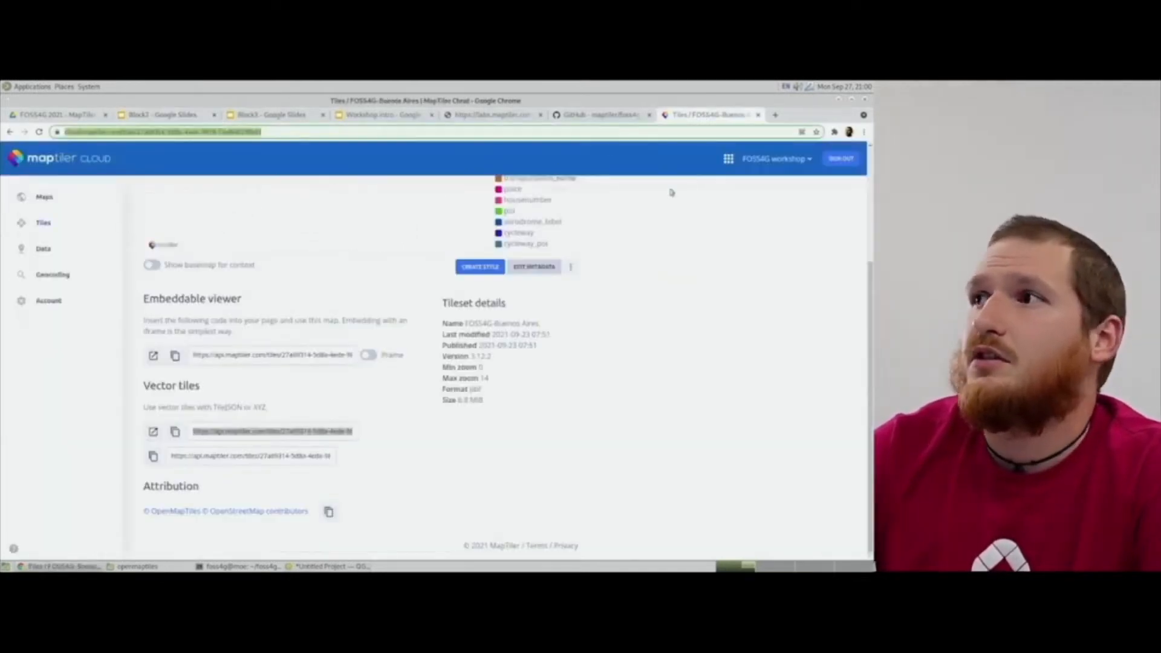
pyautogui.click(40, 196)
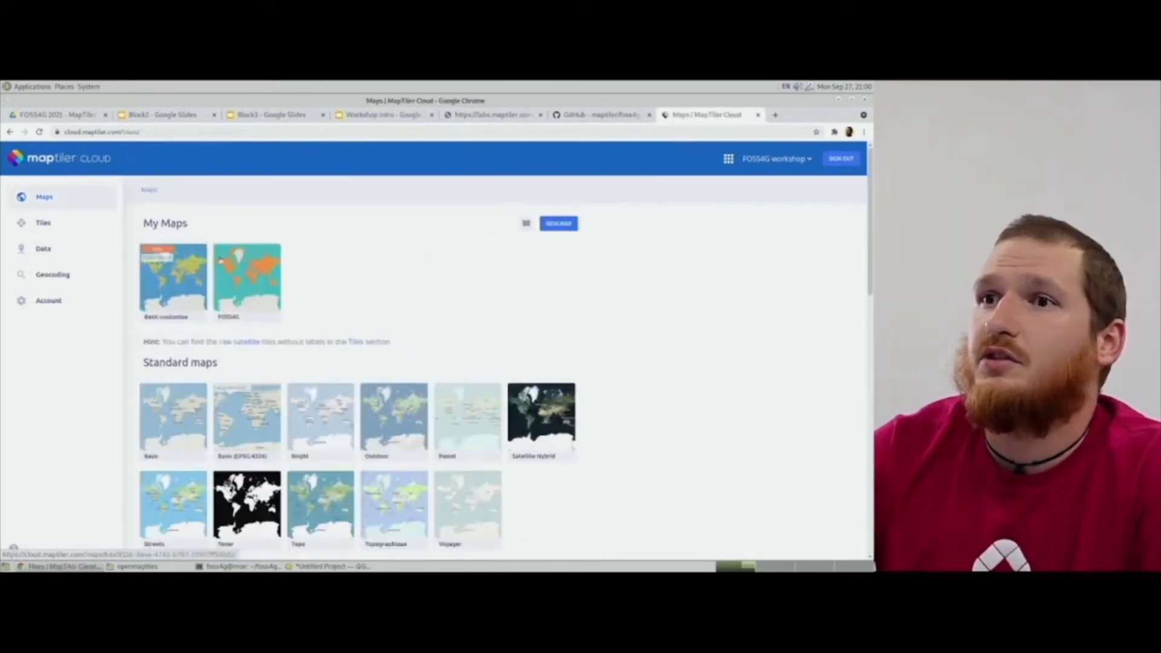
# Open the MapTiler Cloud account's API Keys page and select the default API key to copy it.
pyautogui.click(42, 298)
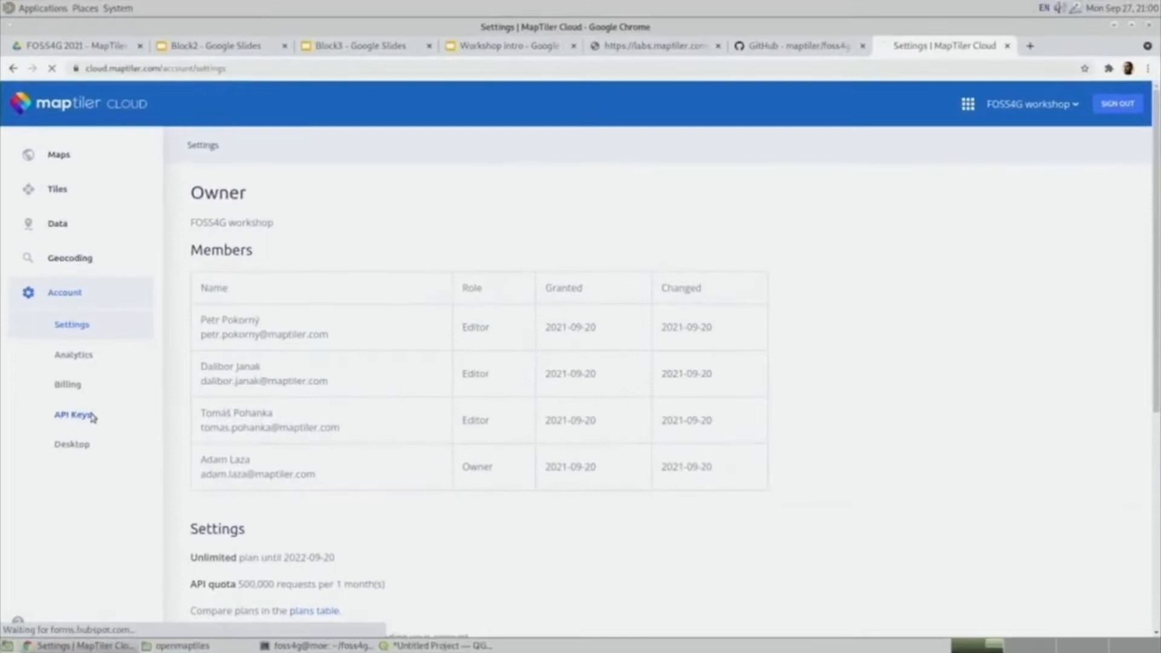
pyautogui.click(58, 392)
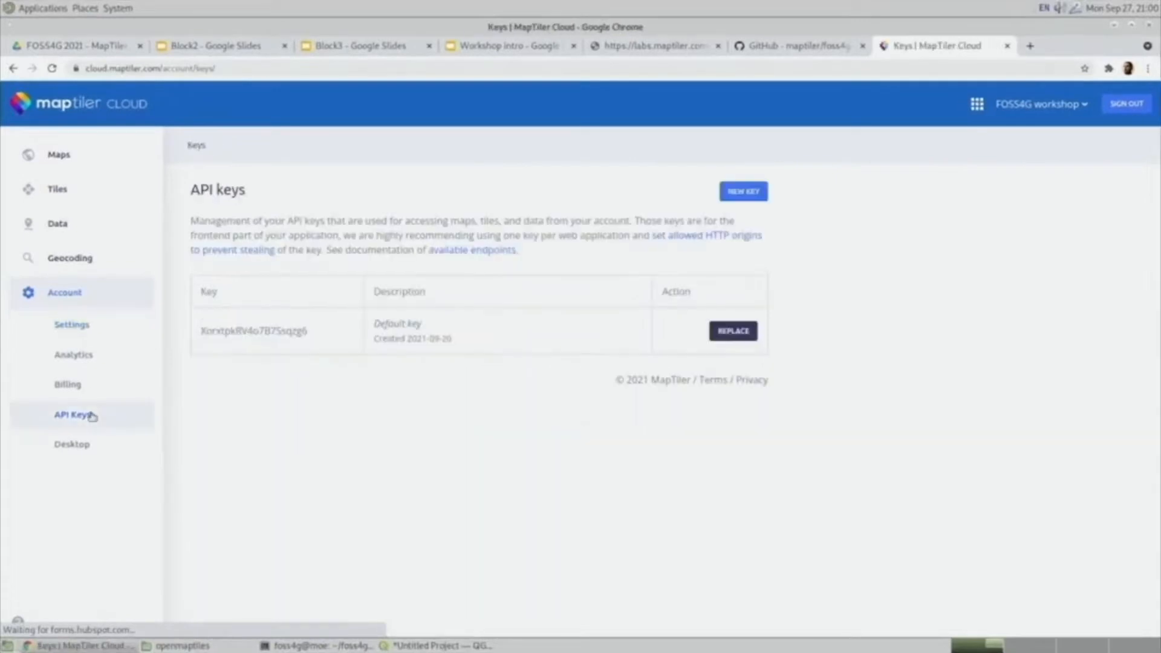
pyautogui.doubleClick(252, 329)
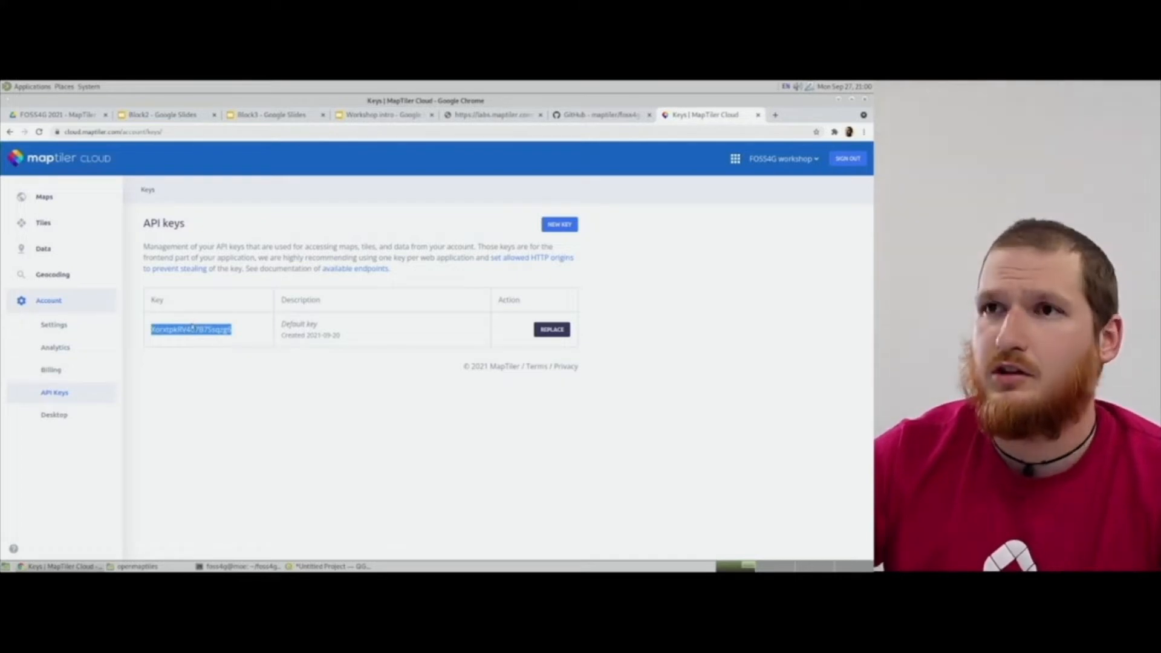
# Switch back to QGIS and try to load the Basic MapTiler base map, cancelling the access key prompt.
pyautogui.hotkey('alt', 'Tab')
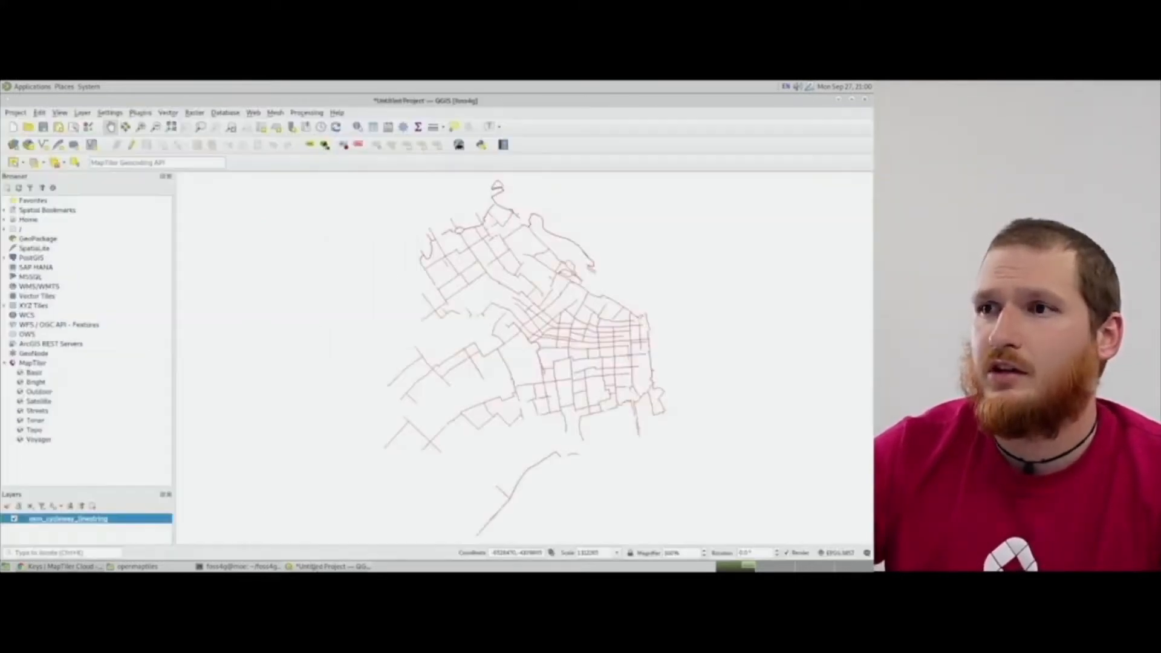
pyautogui.click(33, 364)
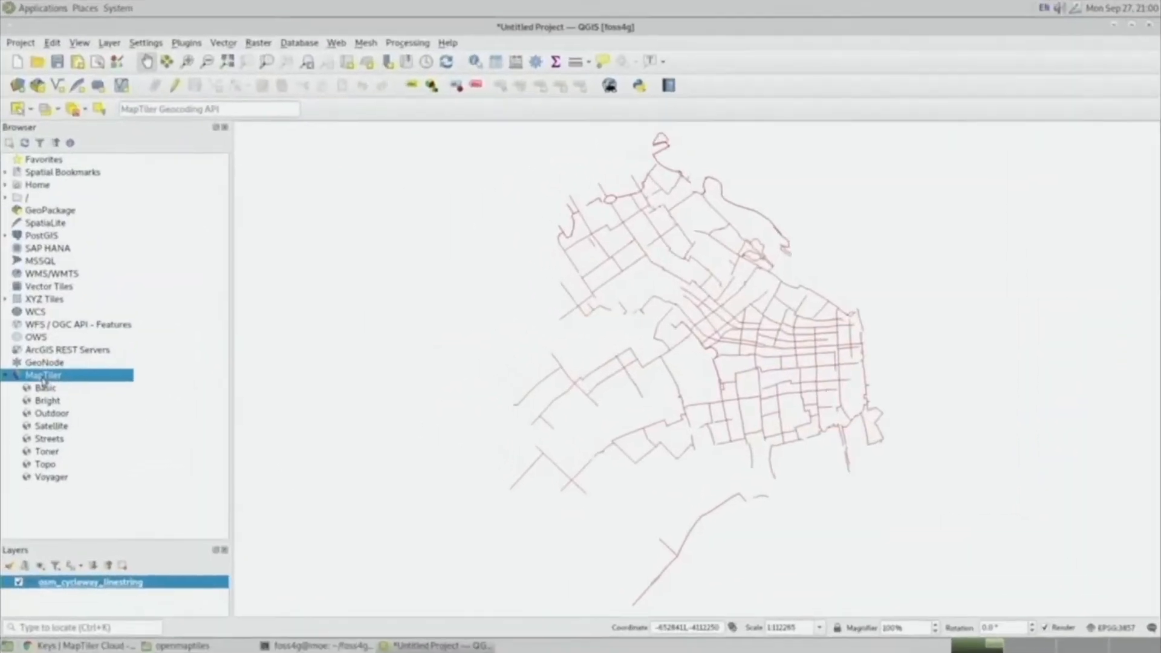
pyautogui.rightClick(43, 380)
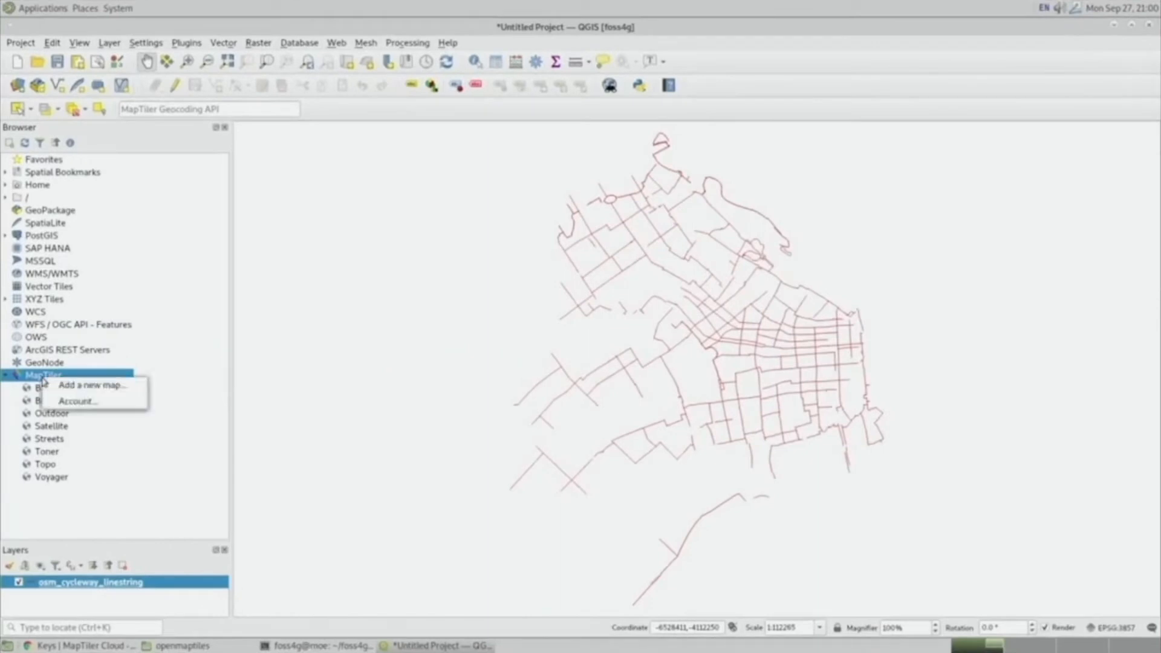
pyautogui.click(148, 357)
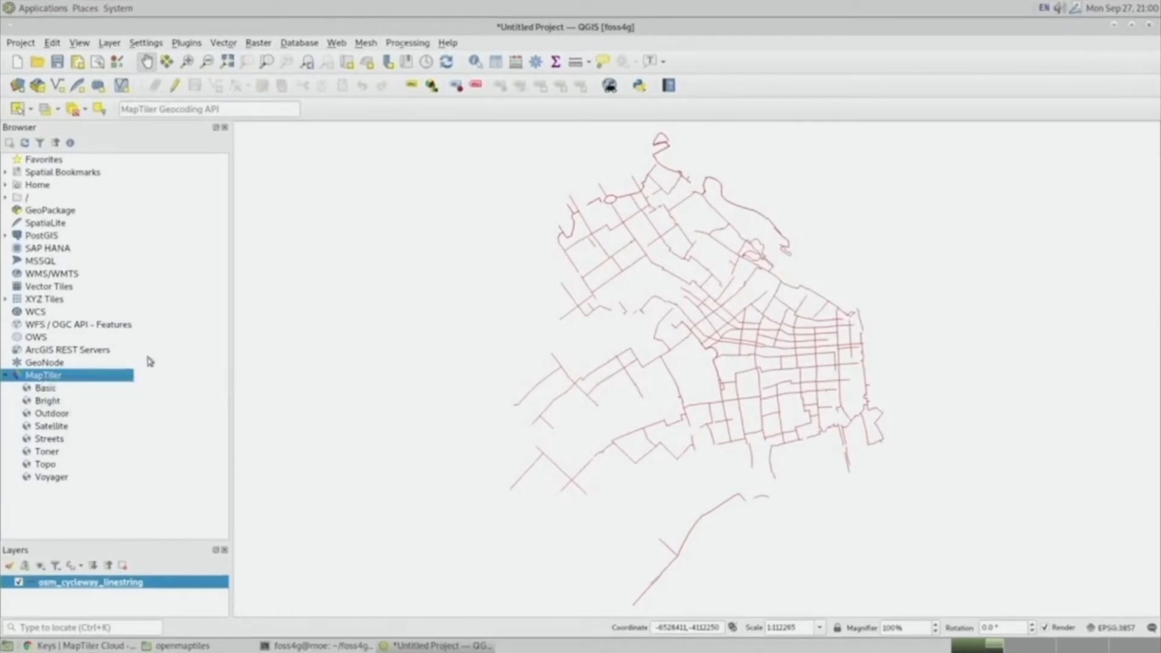
pyautogui.doubleClick(52, 389)
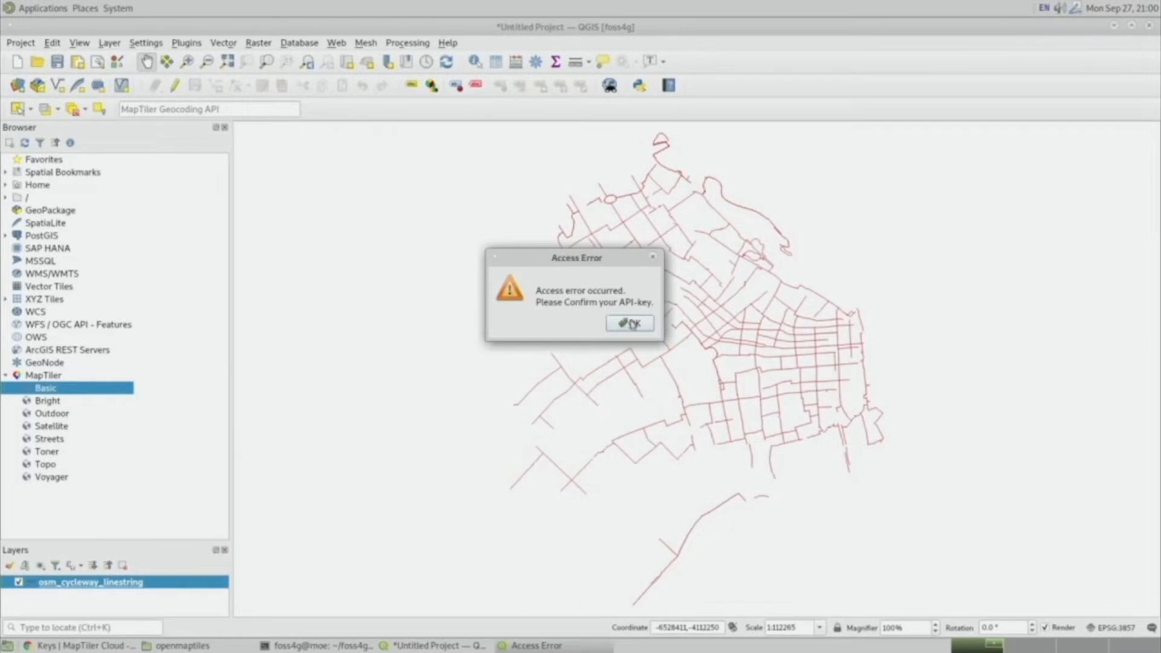
pyautogui.click(631, 324)
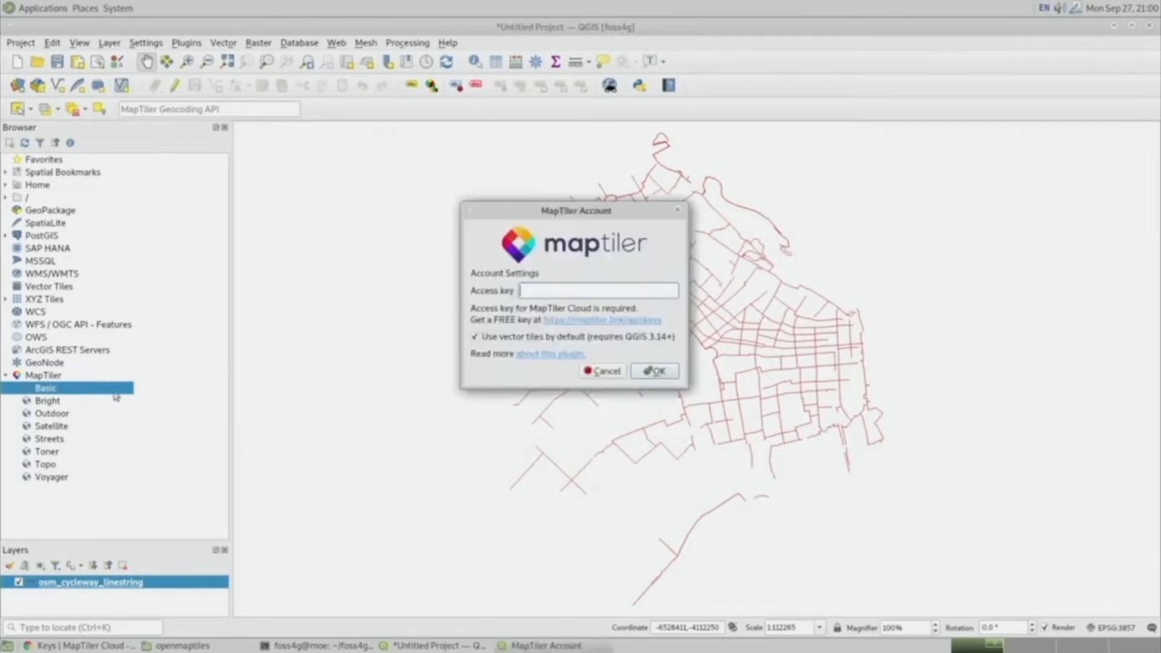
pyautogui.click(606, 371)
# Open the MapTiler plugin's account settings, paste the copied API key as the access key, and confirm.
pyautogui.click(43, 374)
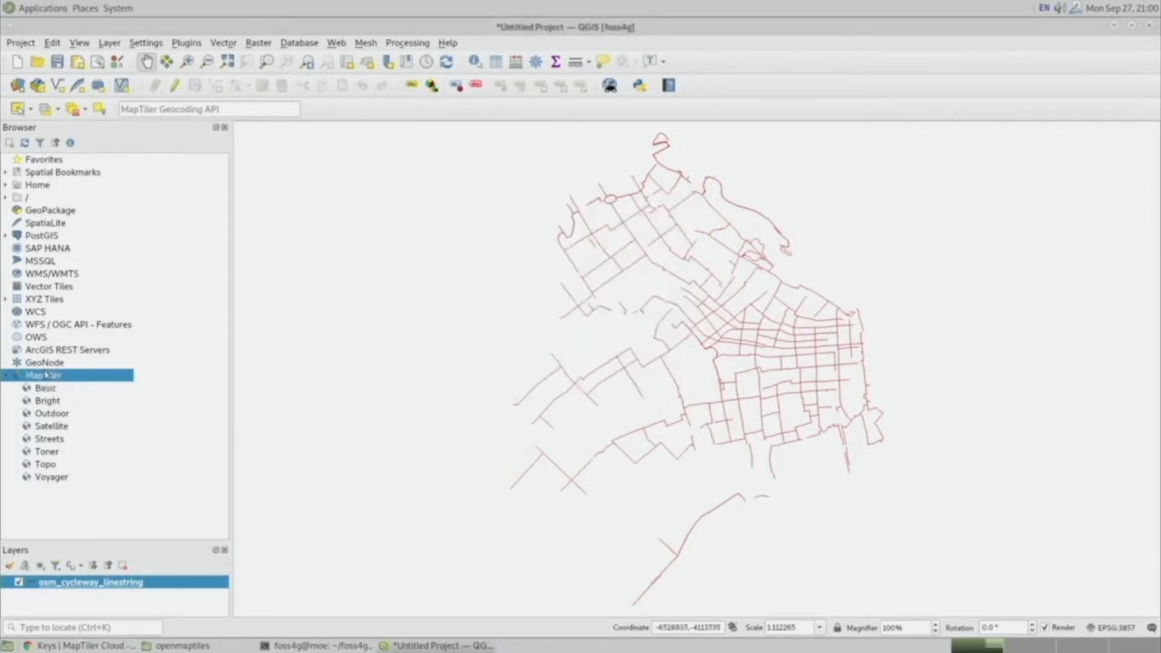
pyautogui.rightClick(43, 370)
pyautogui.click(76, 396)
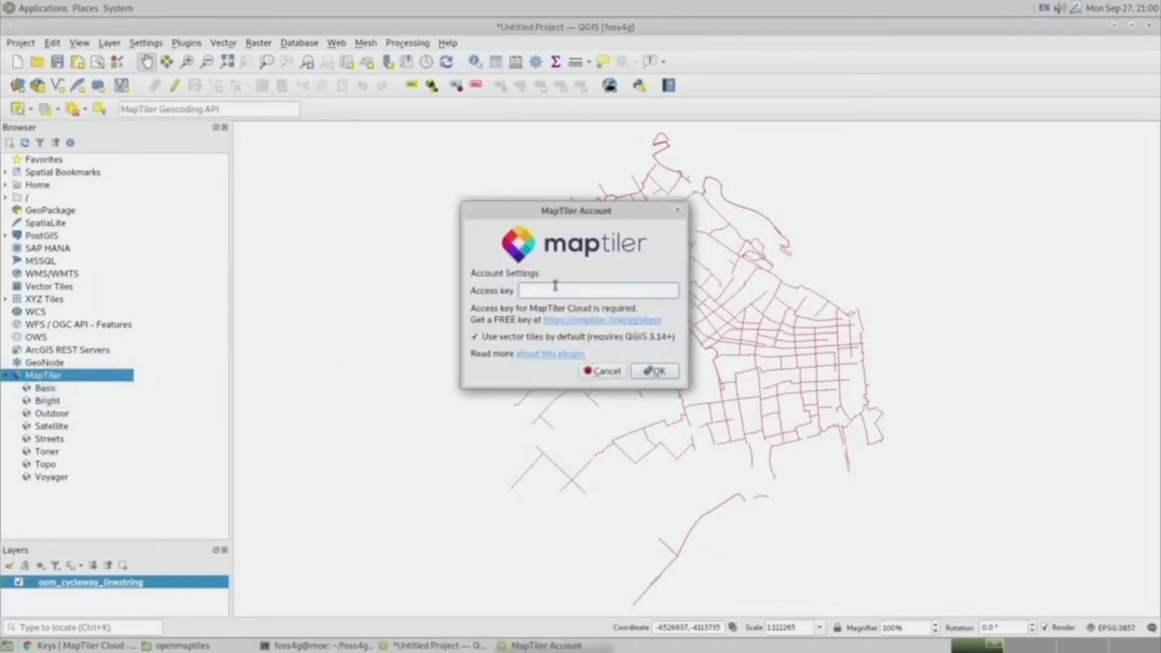
pyautogui.hotkey('ctrl', 'v')
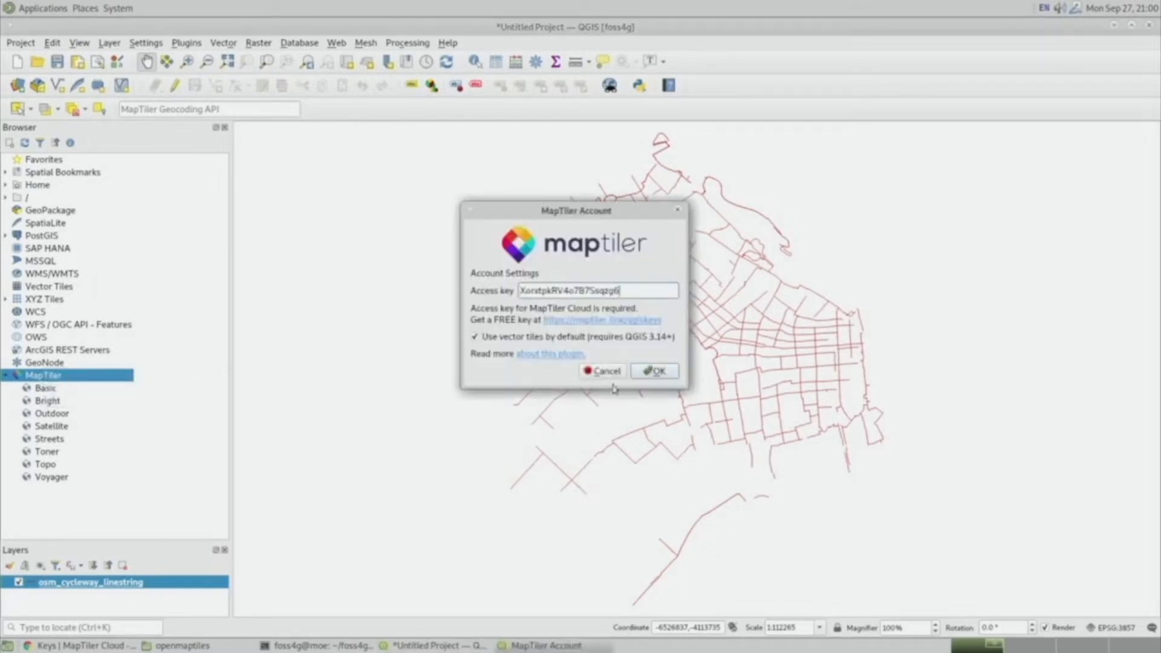
pyautogui.click(656, 371)
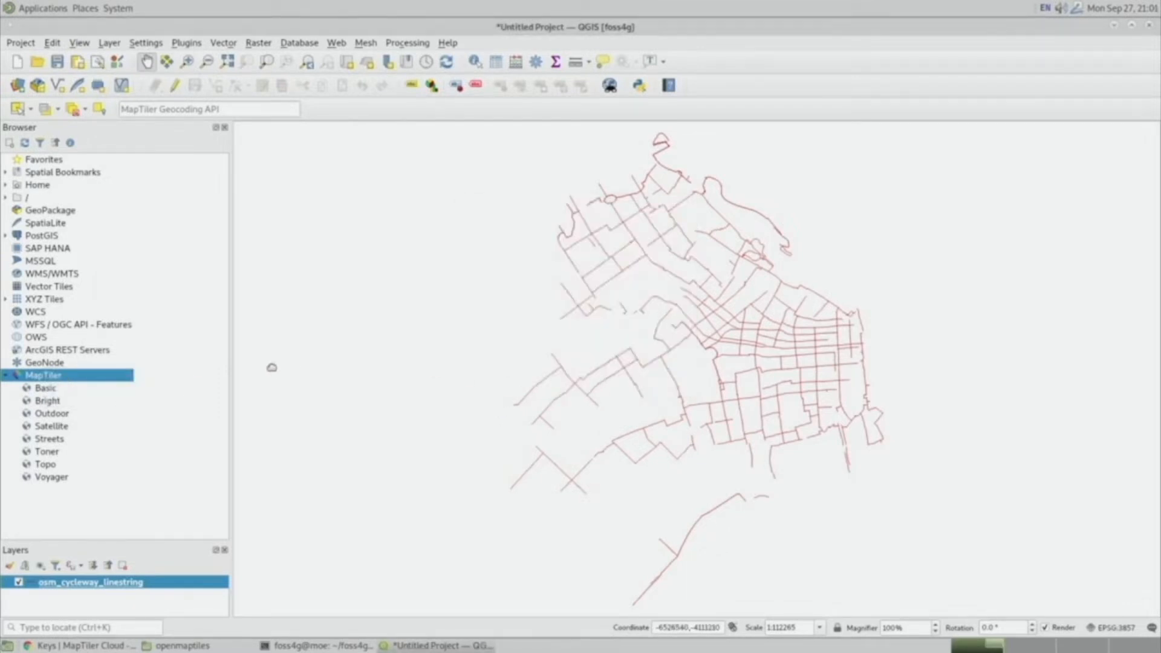
# Add the Basic MapTiler base map to the project beneath the cycleway layer.
pyautogui.doubleClick(45, 388)
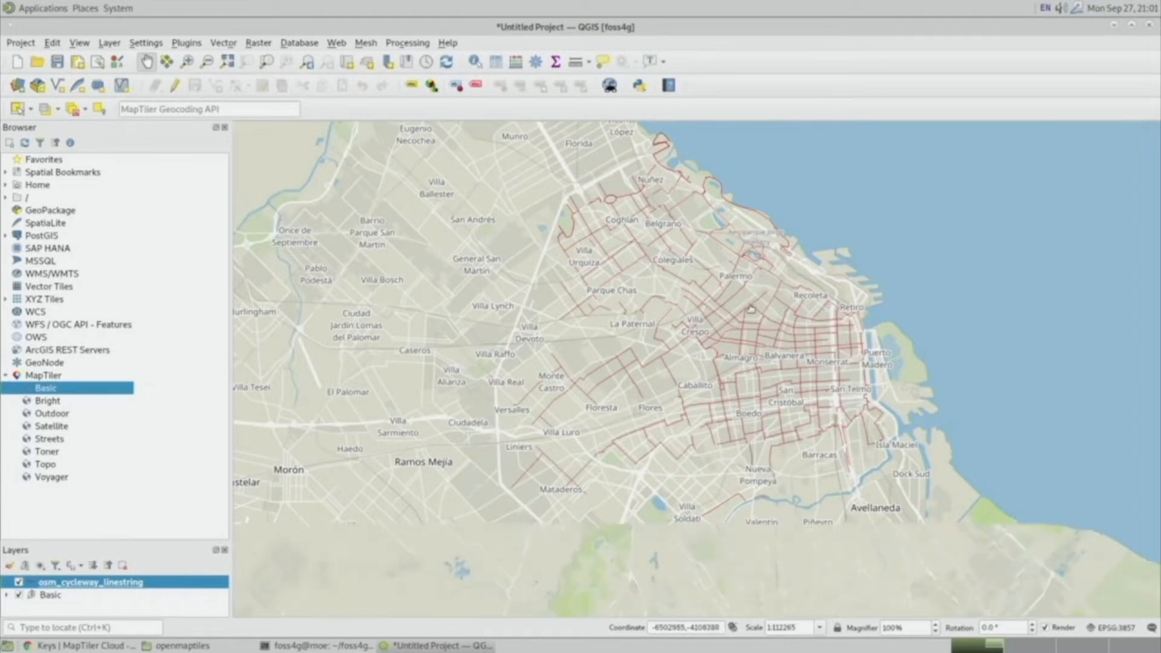
pyautogui.scroll(-2, 750, 310)
pyautogui.scroll(-1, 751, 310)
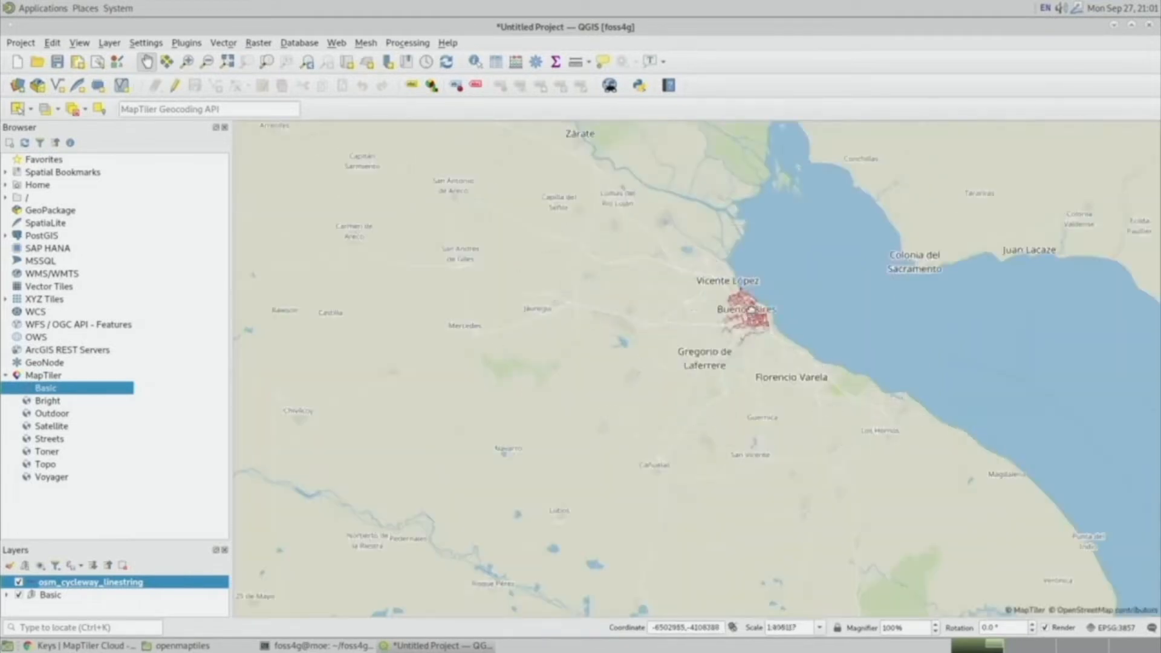
pyautogui.scroll(1, 751, 310)
pyautogui.scroll(3, 751, 310)
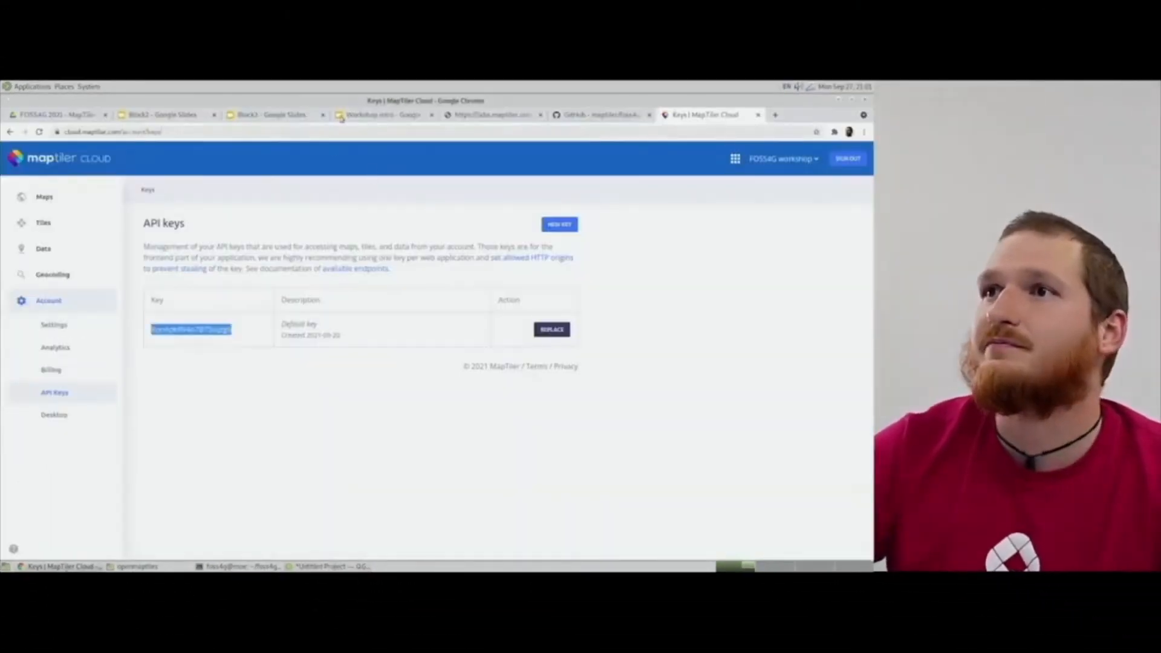
# Switch to the Workshop intro slides tab in Chrome.
pyautogui.click(266, 115)
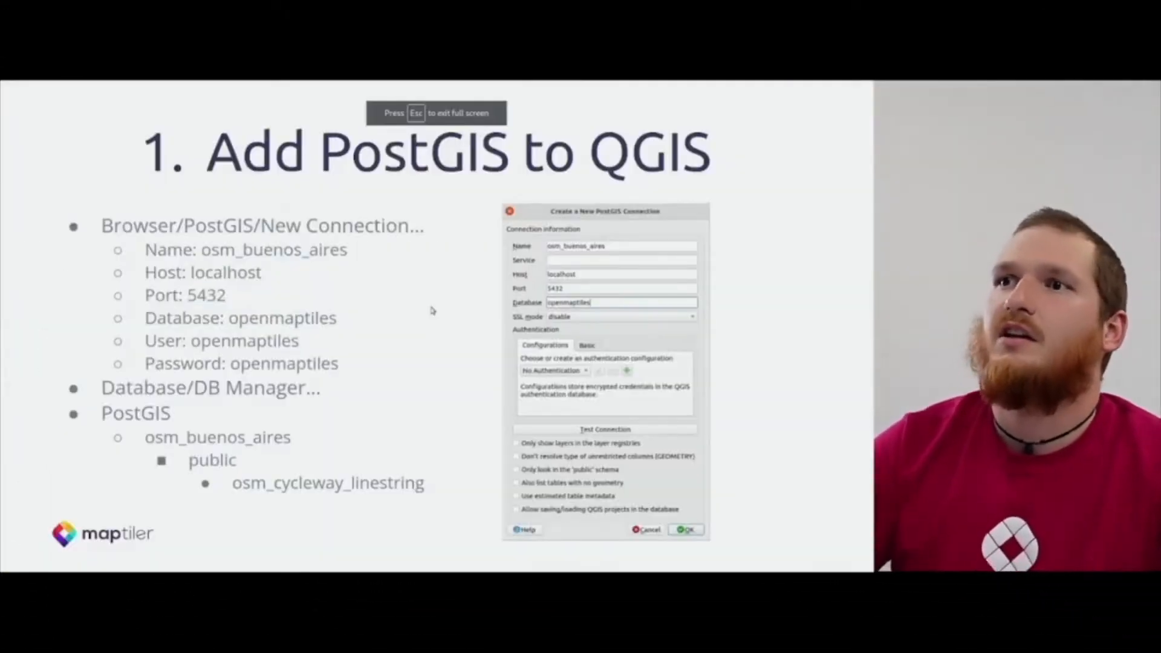
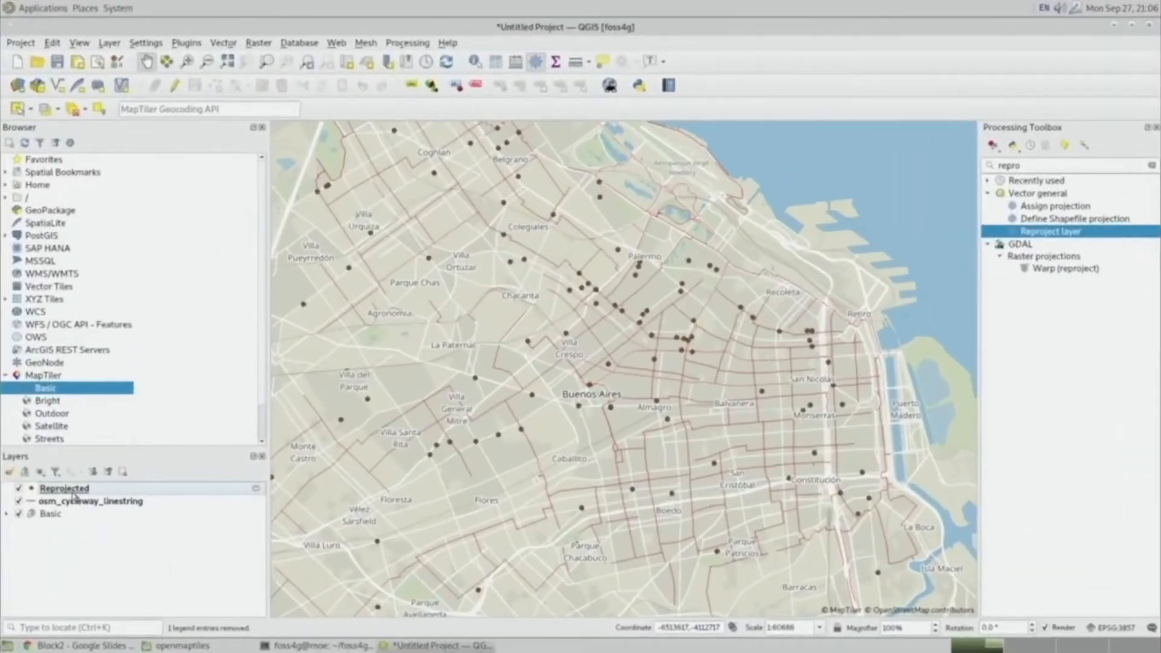
# Open the Reprojected layer's attribute table and enlarge its window to show all columns.
pyautogui.rightClick(56, 450)
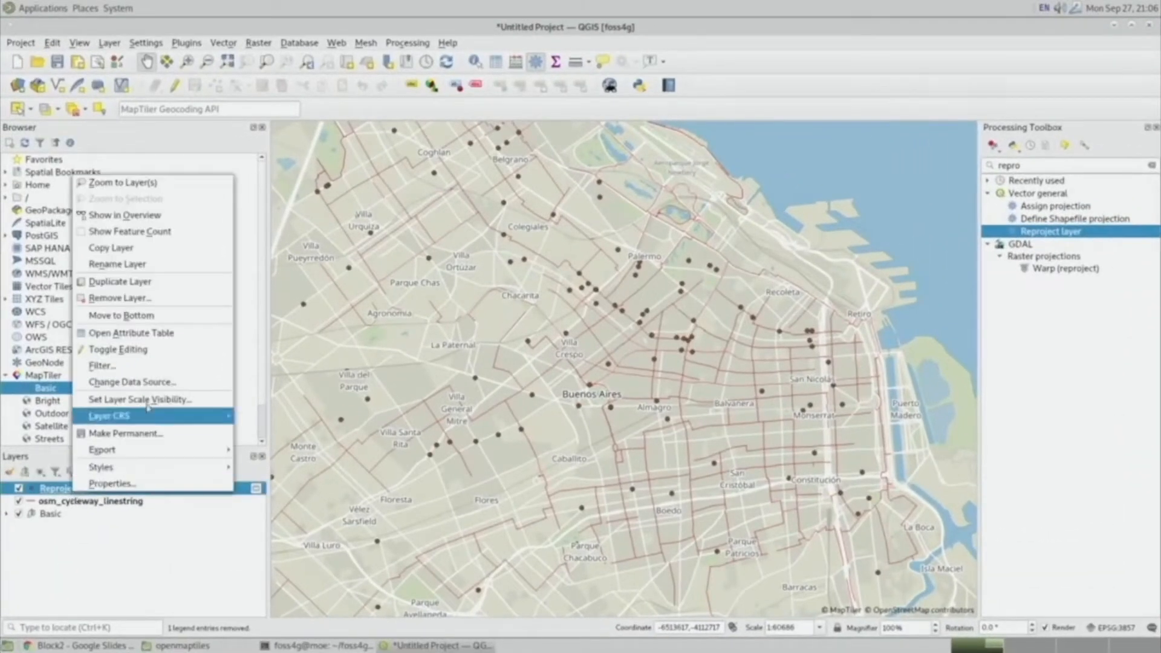
pyautogui.click(130, 333)
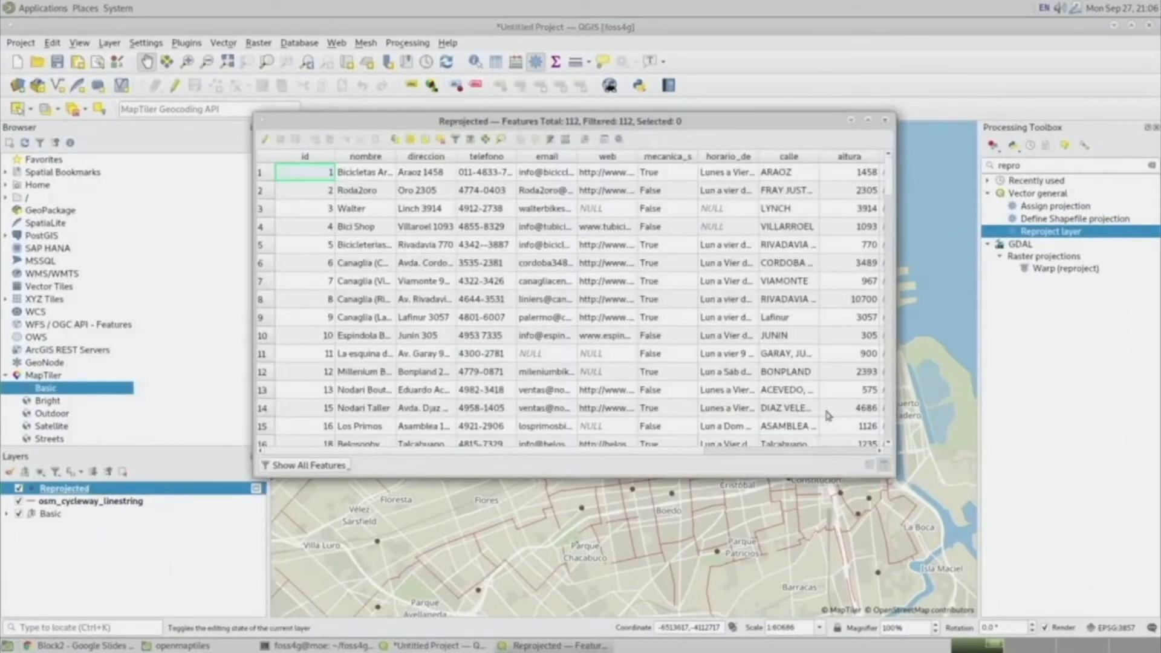
pyautogui.moveTo(893, 368); pyautogui.dragTo(1103, 361)
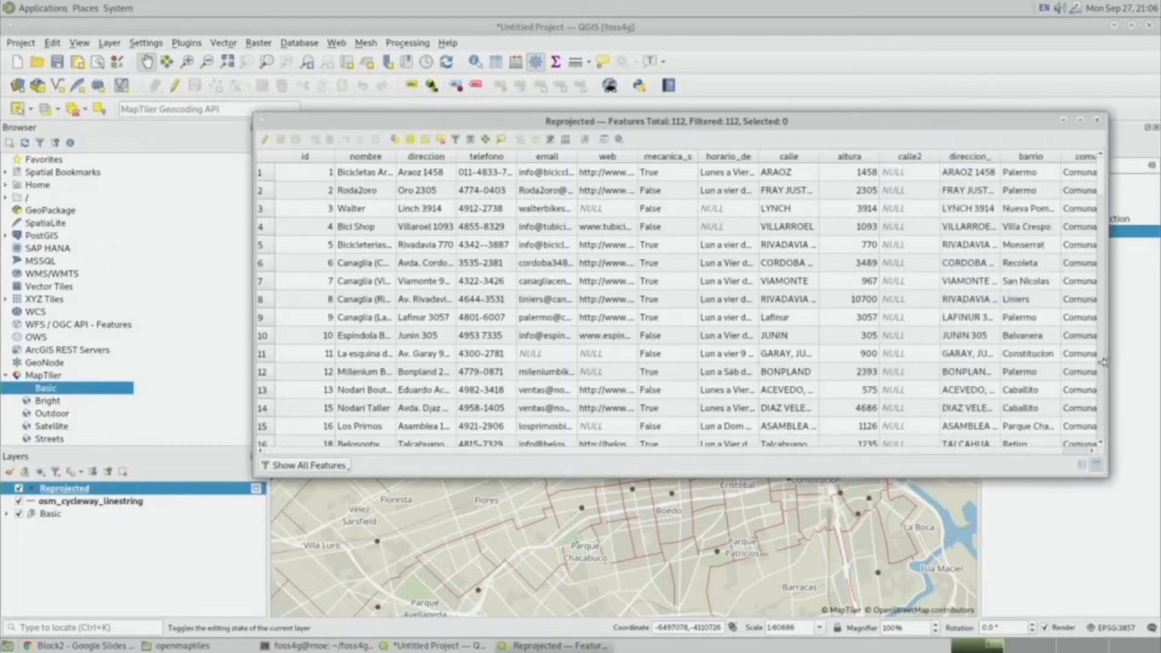
pyautogui.moveTo(846, 121); pyautogui.dragTo(629, 141)
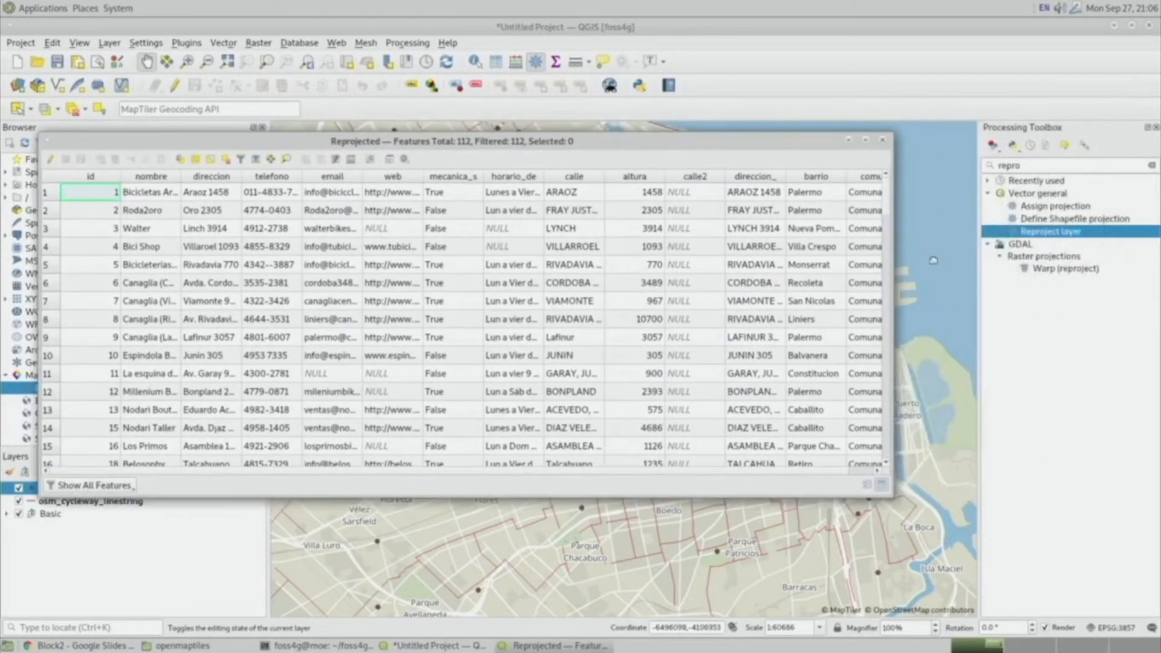
pyautogui.moveTo(892, 265); pyautogui.dragTo(1064, 264)
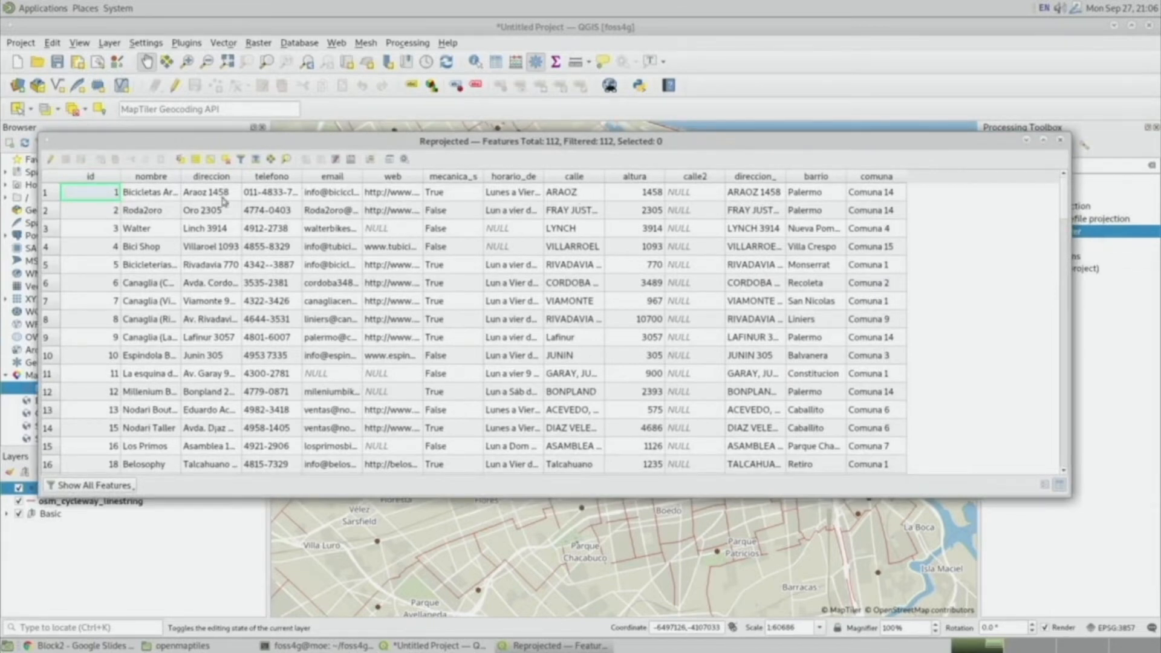
# Start editing the Reprojected layer and add a whole number (integer) field named distance.
pyautogui.click(51, 160)
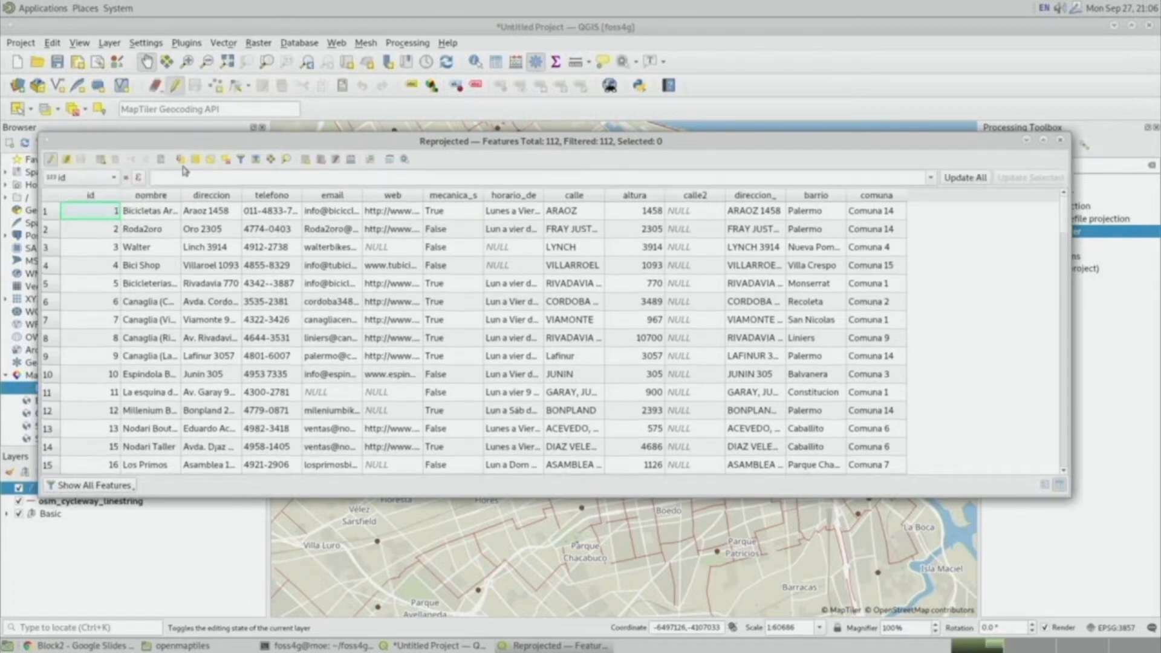
pyautogui.click(305, 161)
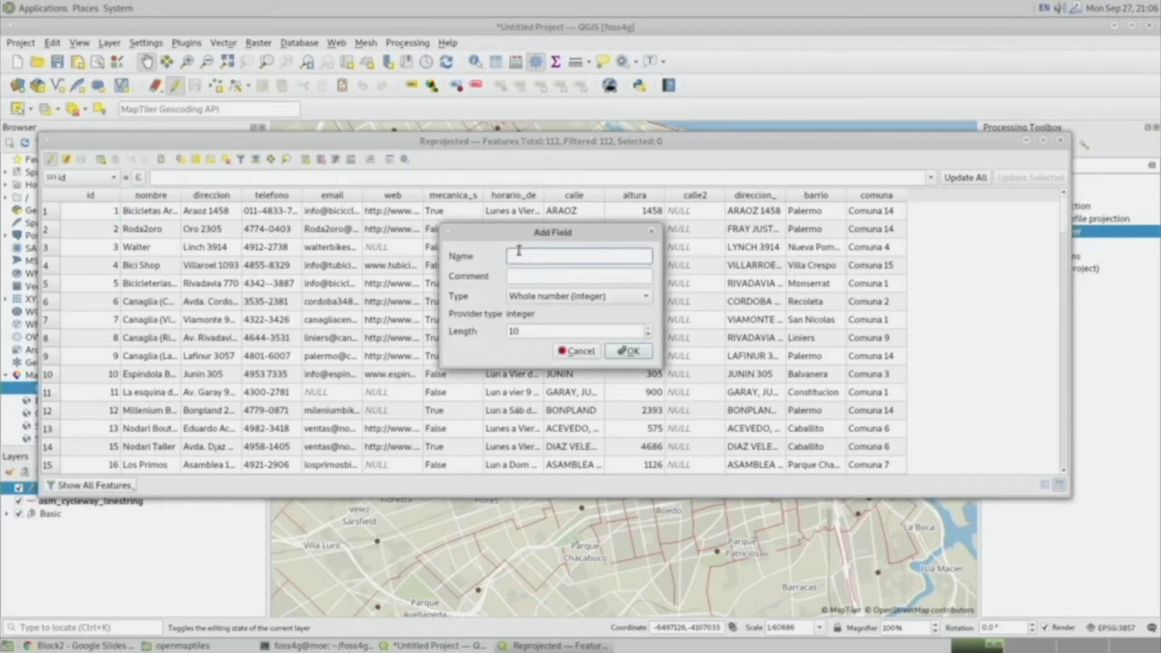
pyautogui.write('distance')
pyautogui.click(629, 352)
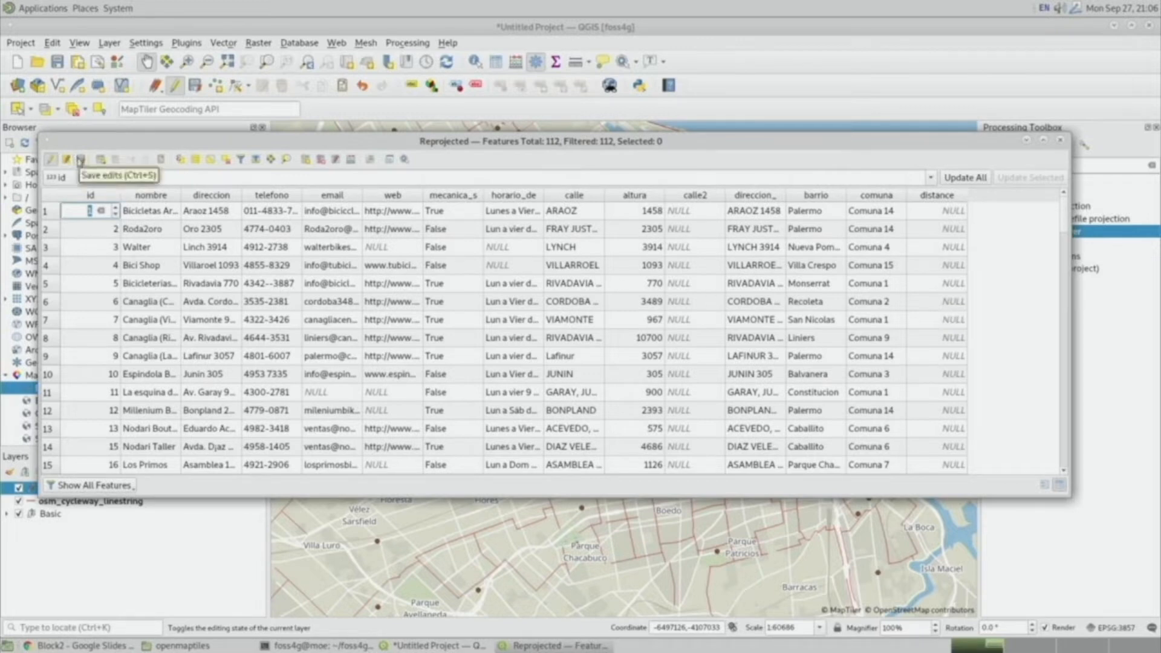
# Save the layer edits, stop editing, and close the attribute table.
pyautogui.click(80, 159)
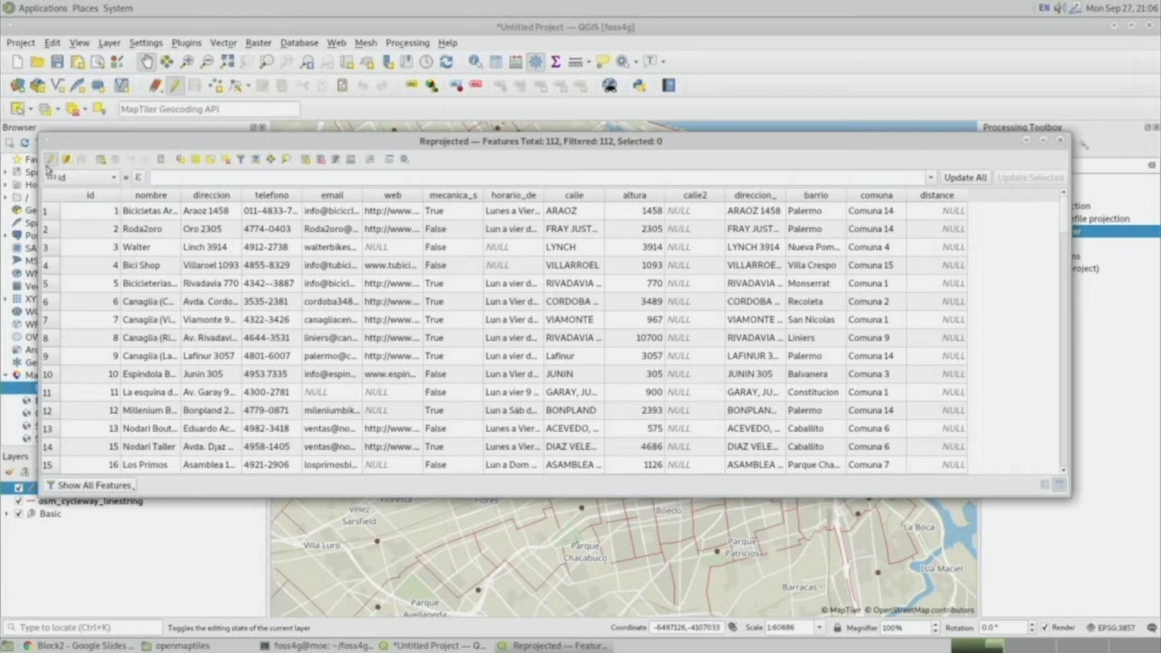
pyautogui.click(52, 161)
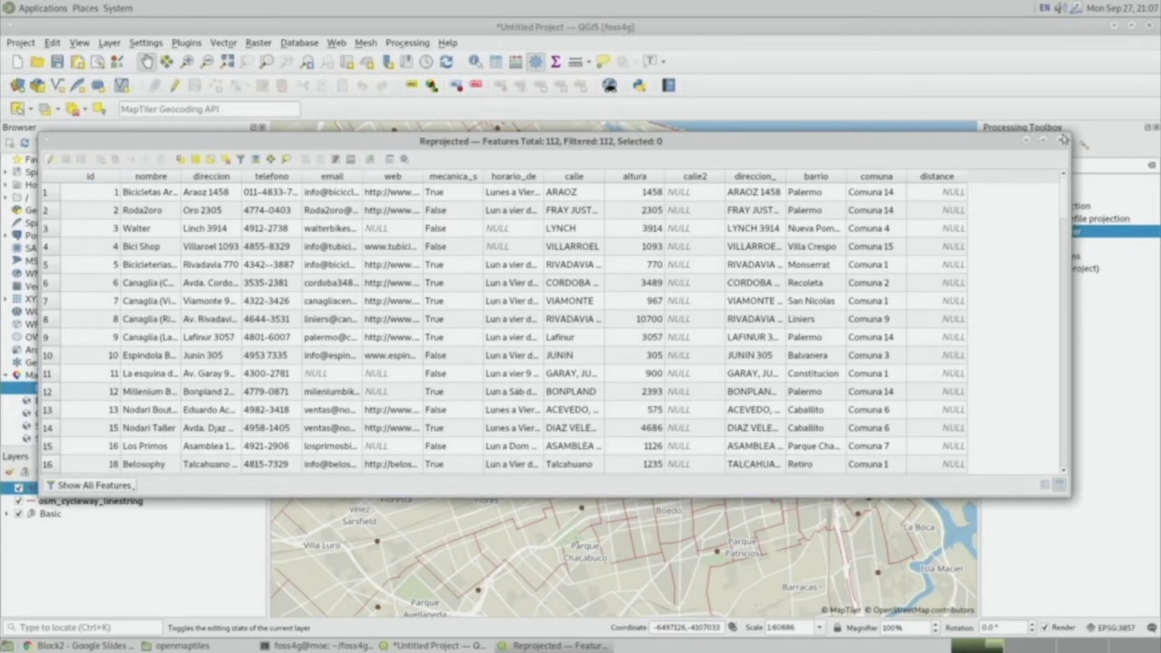
pyautogui.click(1060, 144)
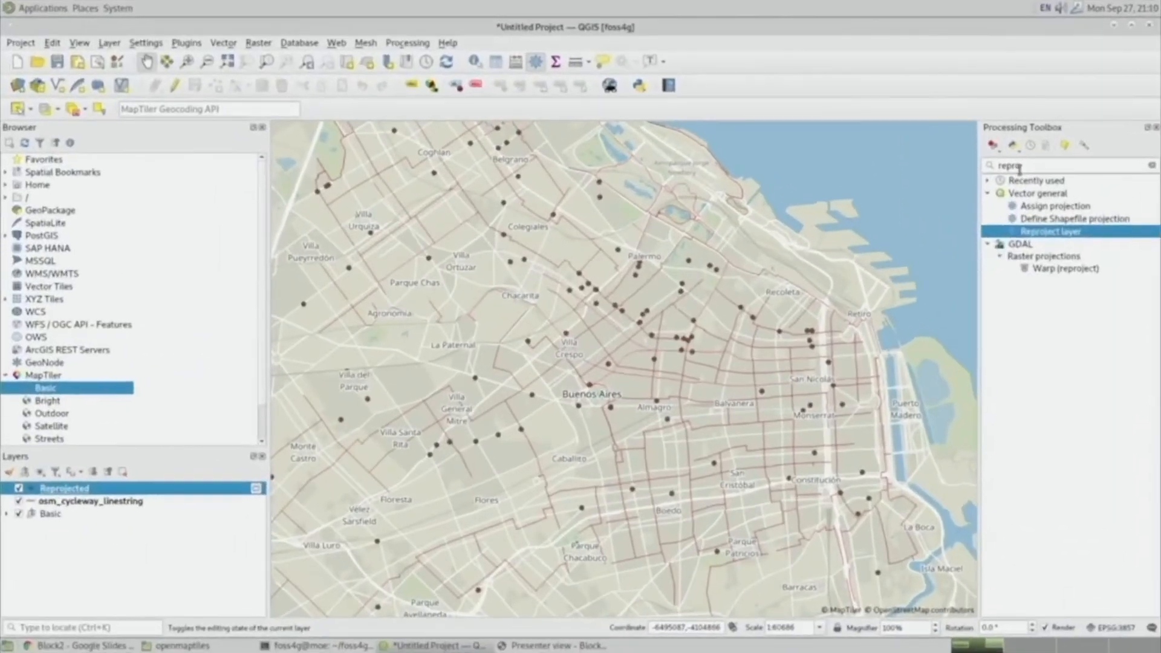
# Open the GRASS v.distance tool from Reprojected to the osm_cycleway_linestring layer as the 'to' vector map.
pyautogui.press('BackSpace')
pyautogui.press('BackSpace')
pyautogui.press('BackSpace')
pyautogui.press('BackSpace')
pyautogui.press('BackSpace')
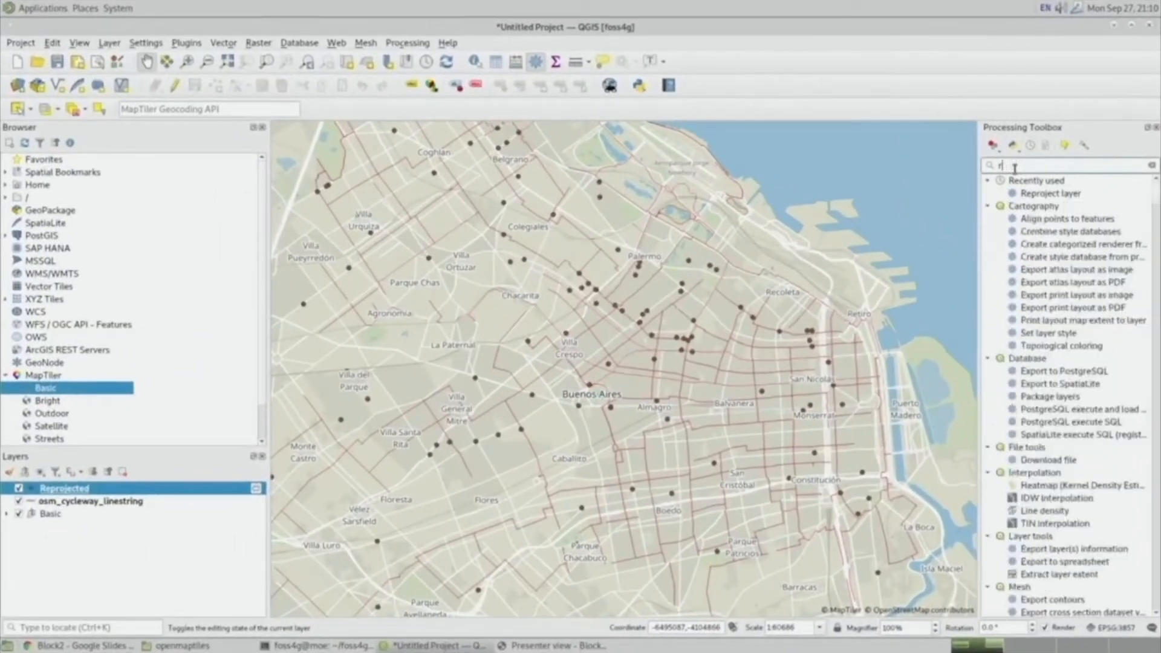
pyautogui.write('v.dis')
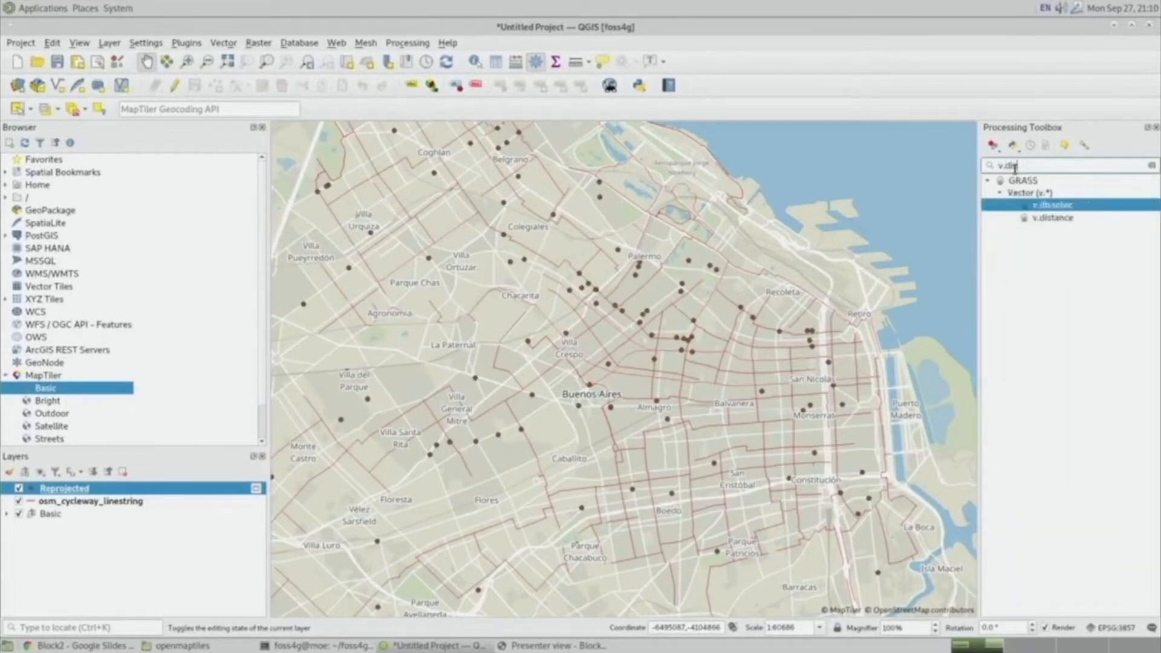
pyautogui.write('tance')
pyautogui.doubleClick(1053, 207)
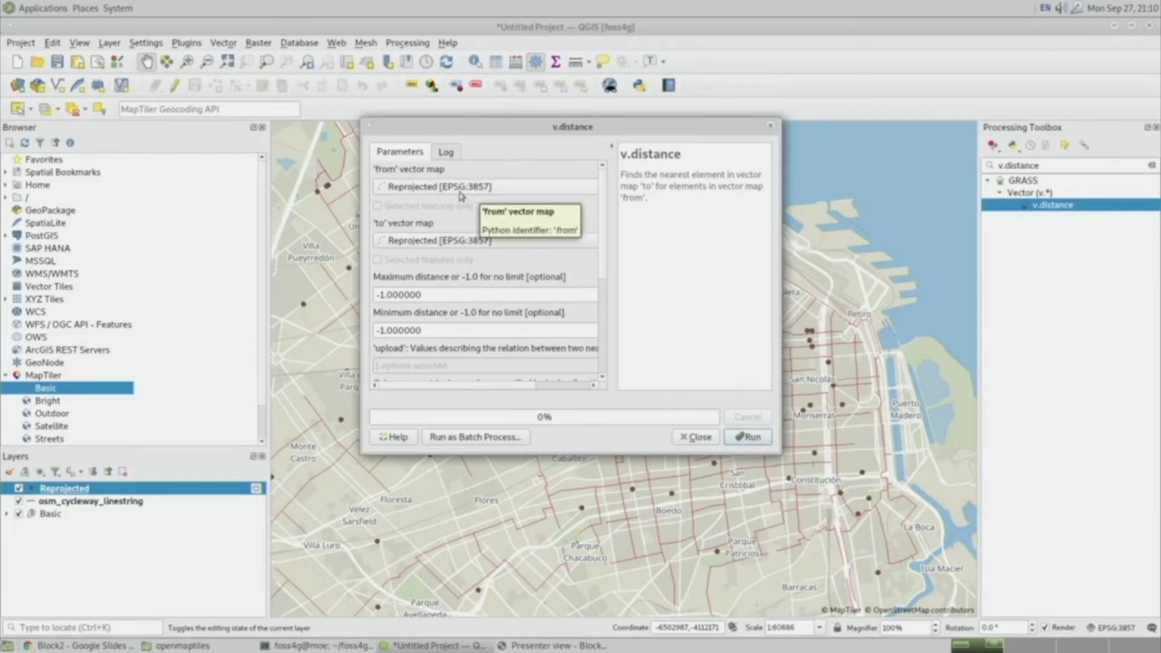
pyautogui.click(456, 239)
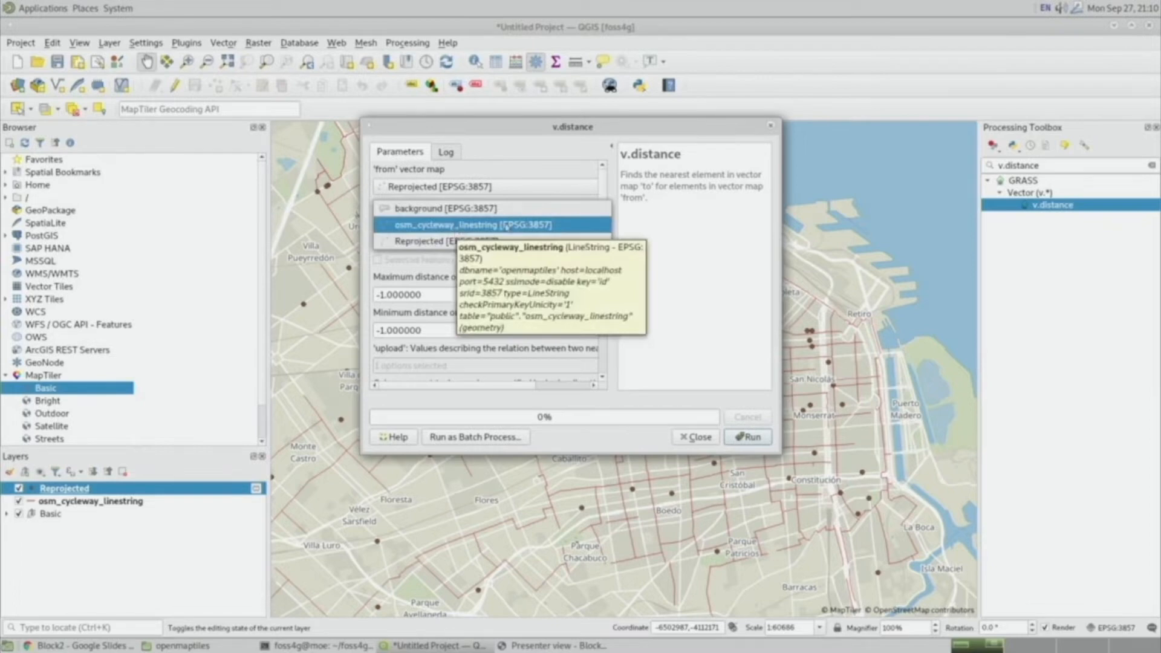
pyautogui.click(562, 226)
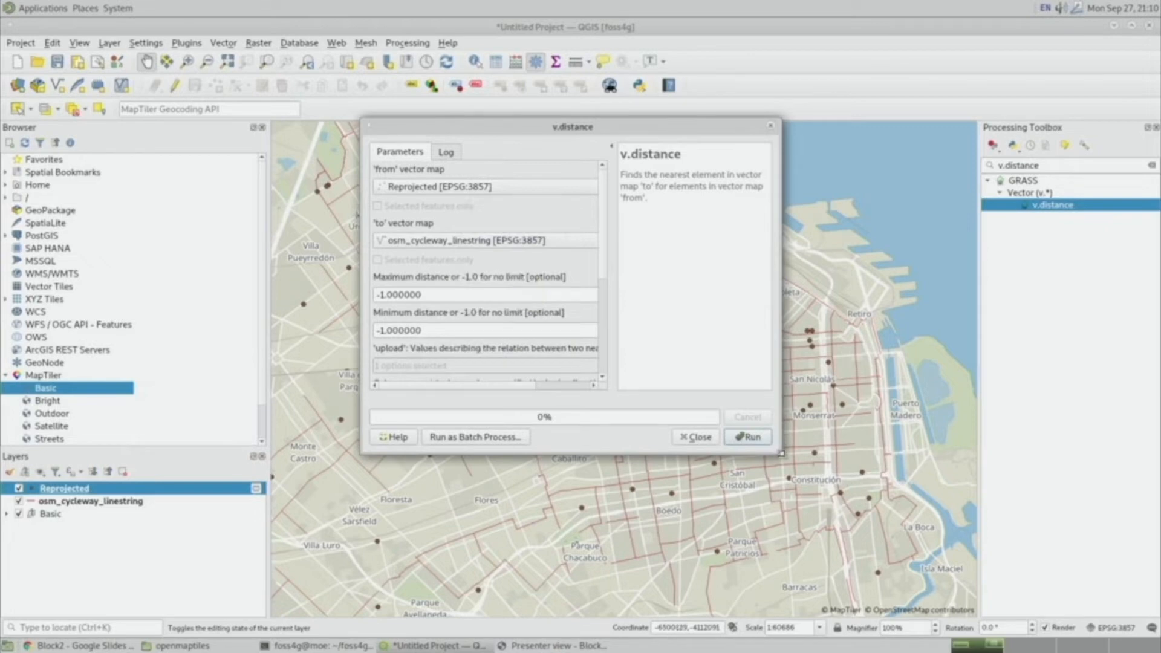
# Set the v.distance upload value to dist and the upload column to distance.
pyautogui.moveTo(780, 452); pyautogui.dragTo(1092, 539)
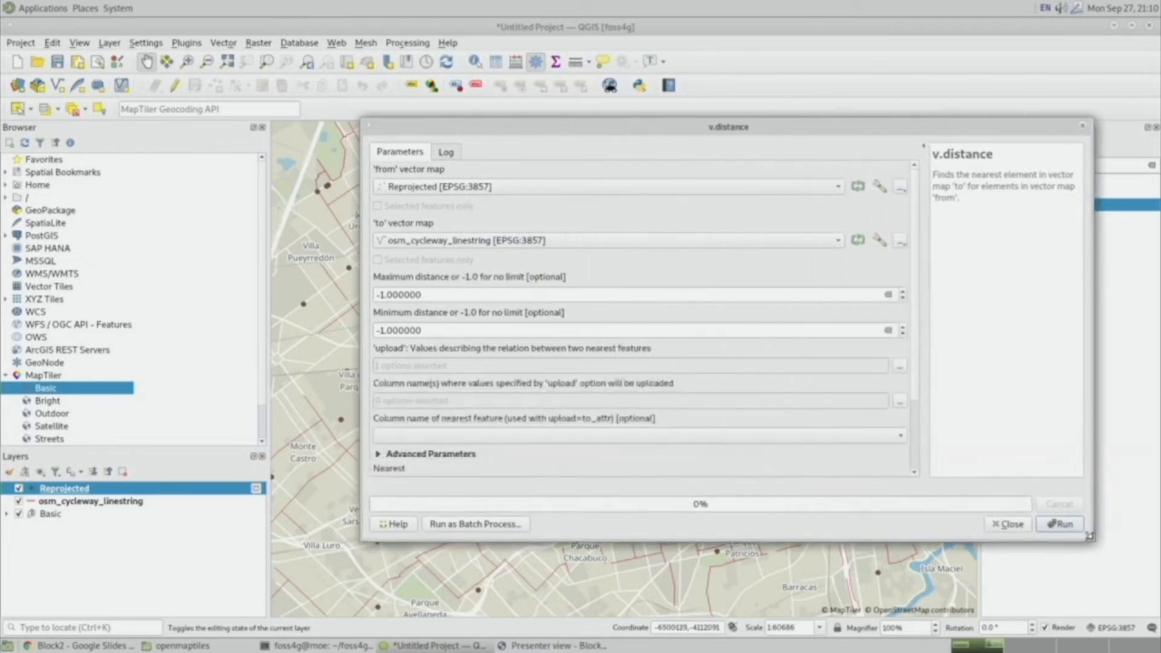
pyautogui.click(900, 369)
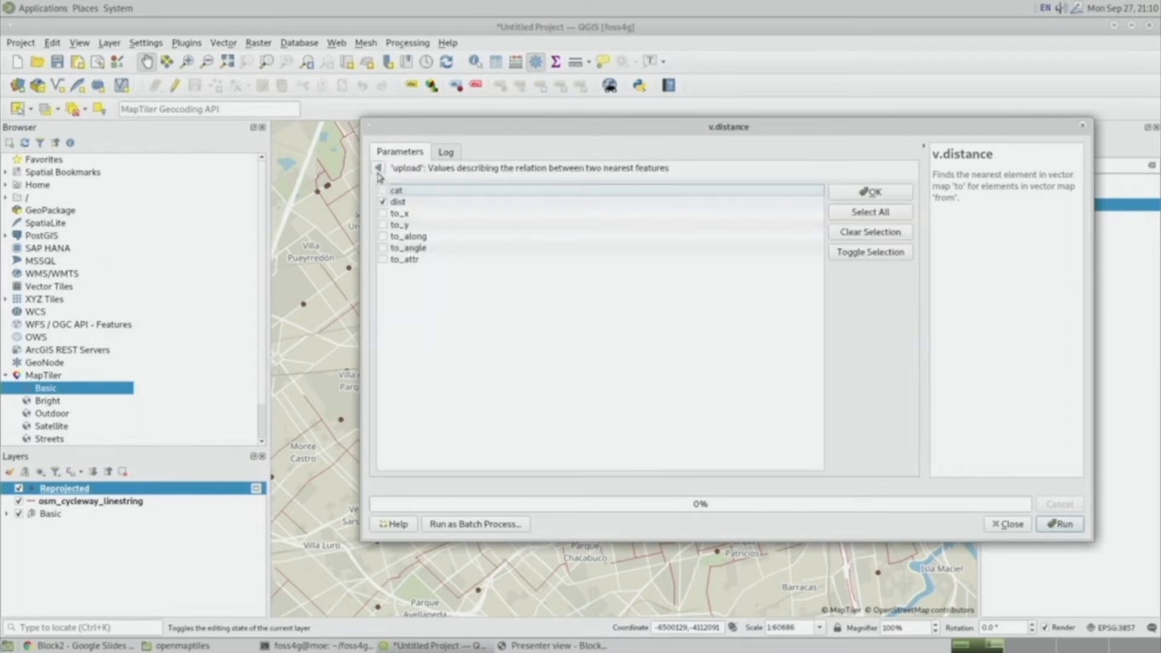
pyautogui.click(378, 169)
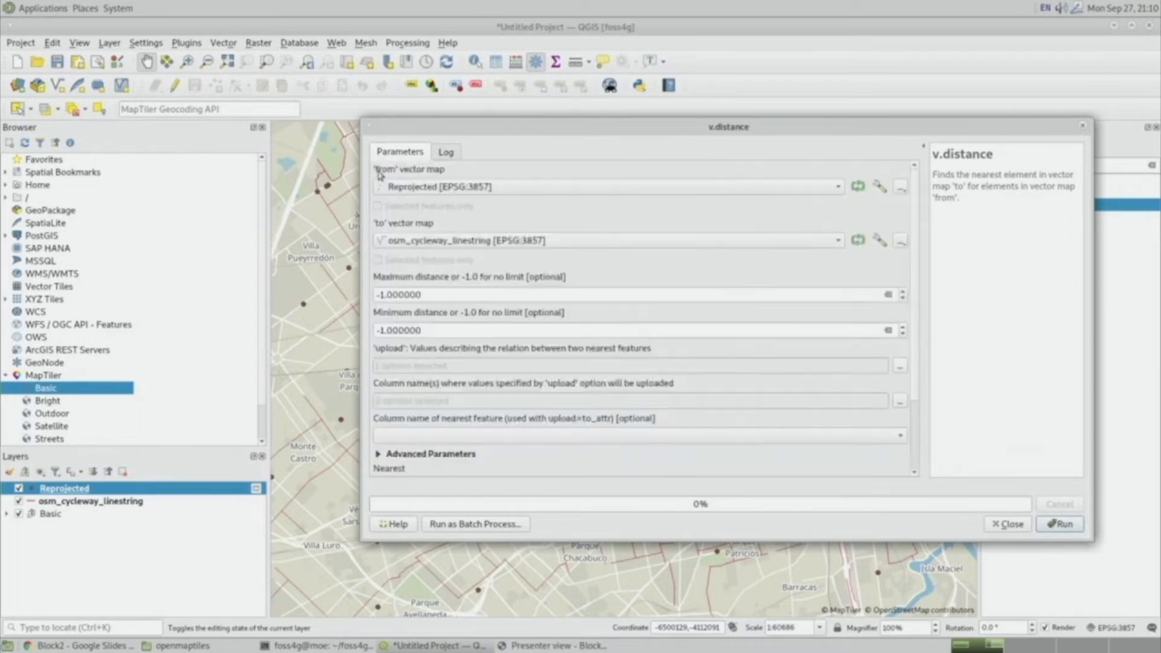
pyautogui.click(901, 400)
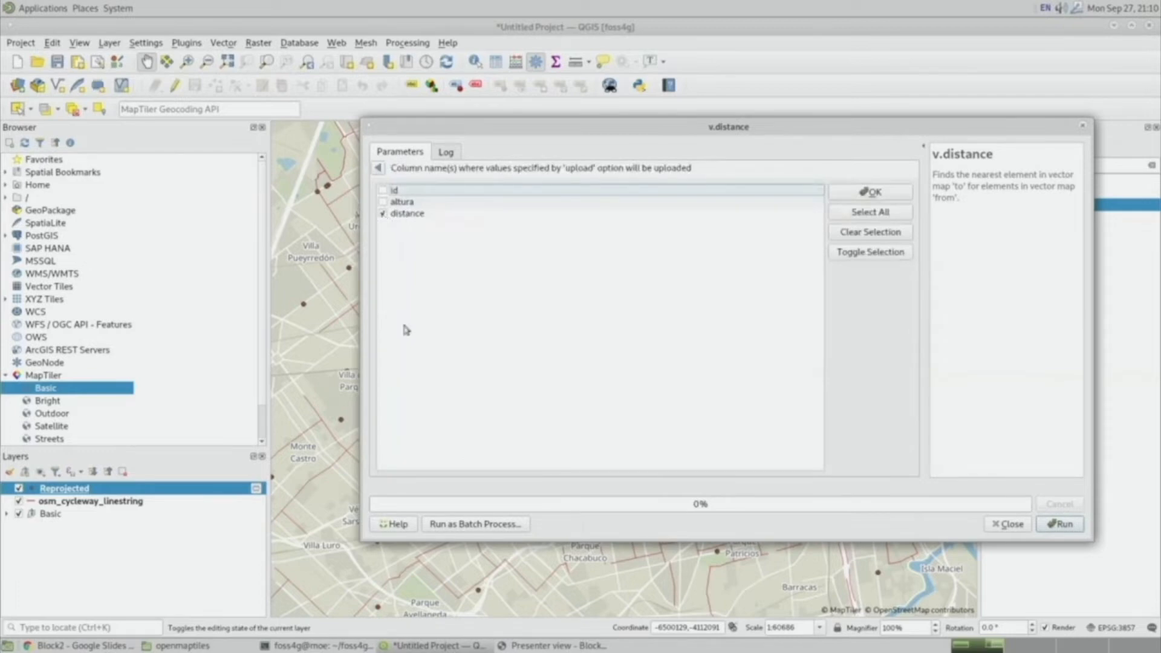
pyautogui.click(869, 192)
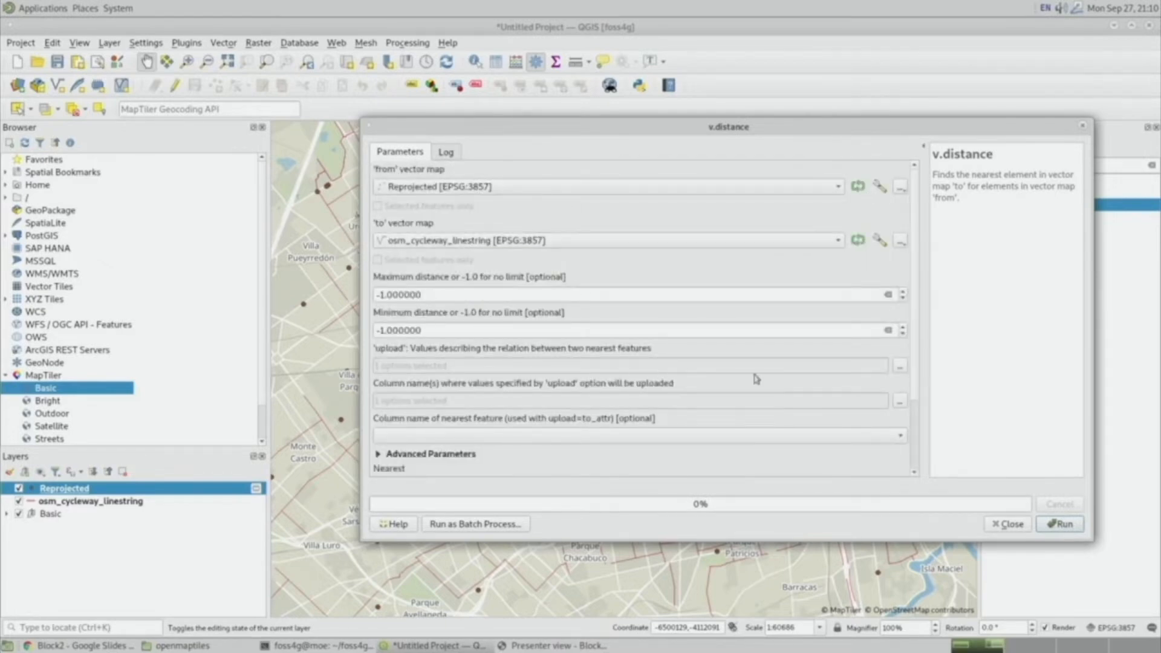
# Recheck the upload and column selections, run v.distance, and close its dialog.
pyautogui.click(900, 365)
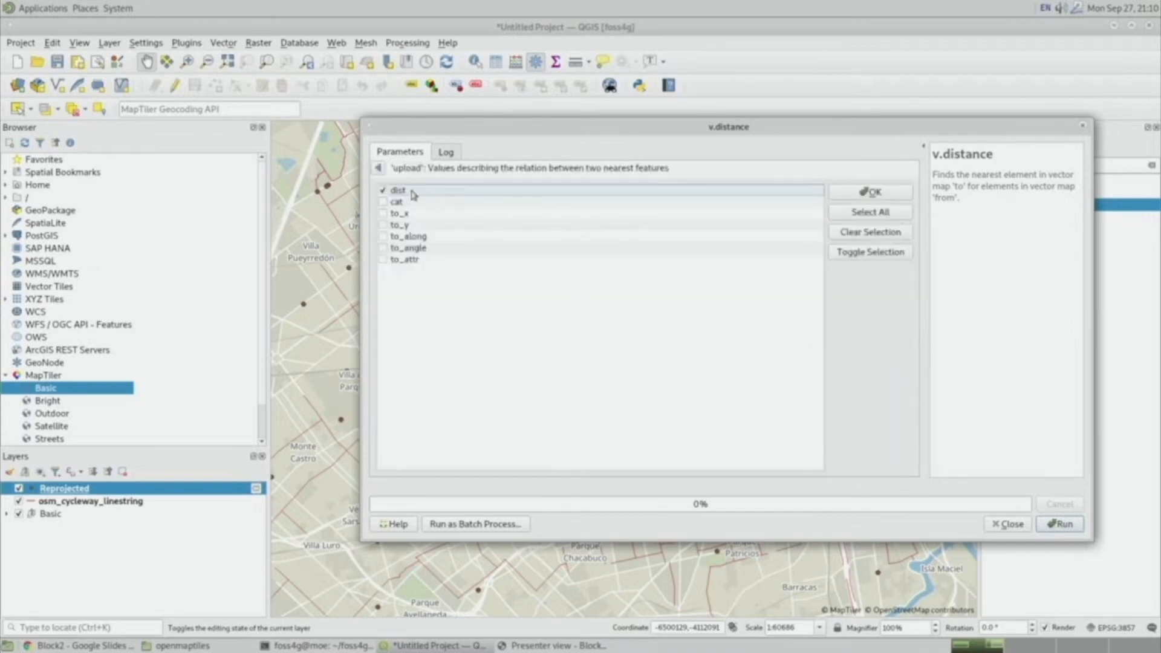
pyautogui.click(373, 168)
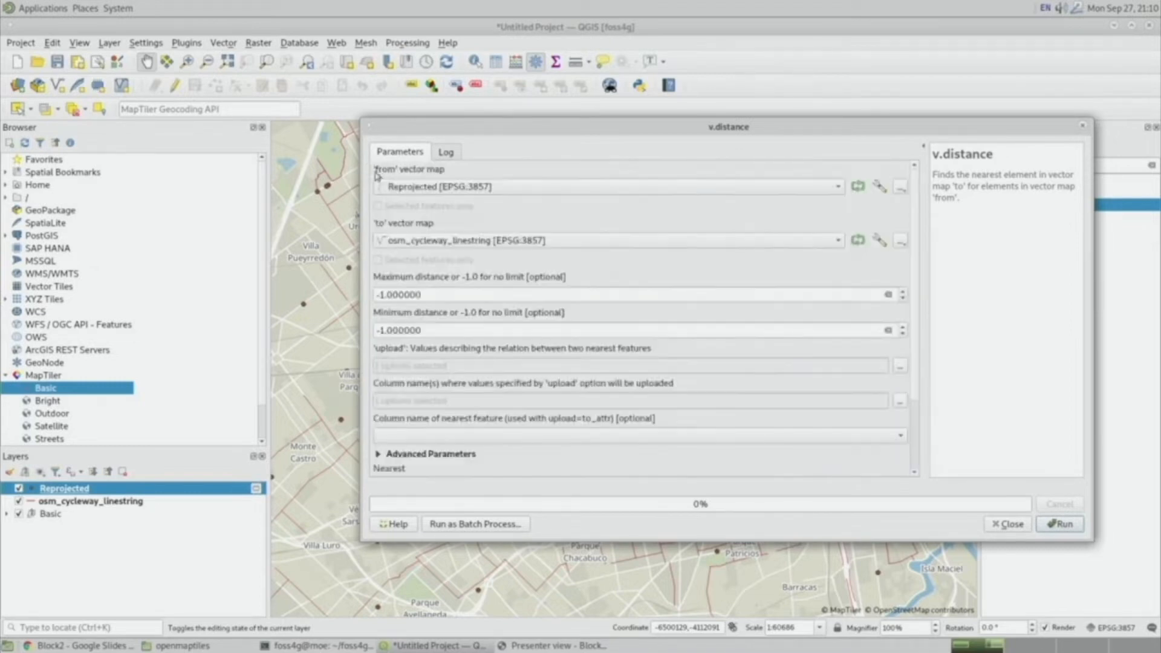
pyautogui.click(897, 400)
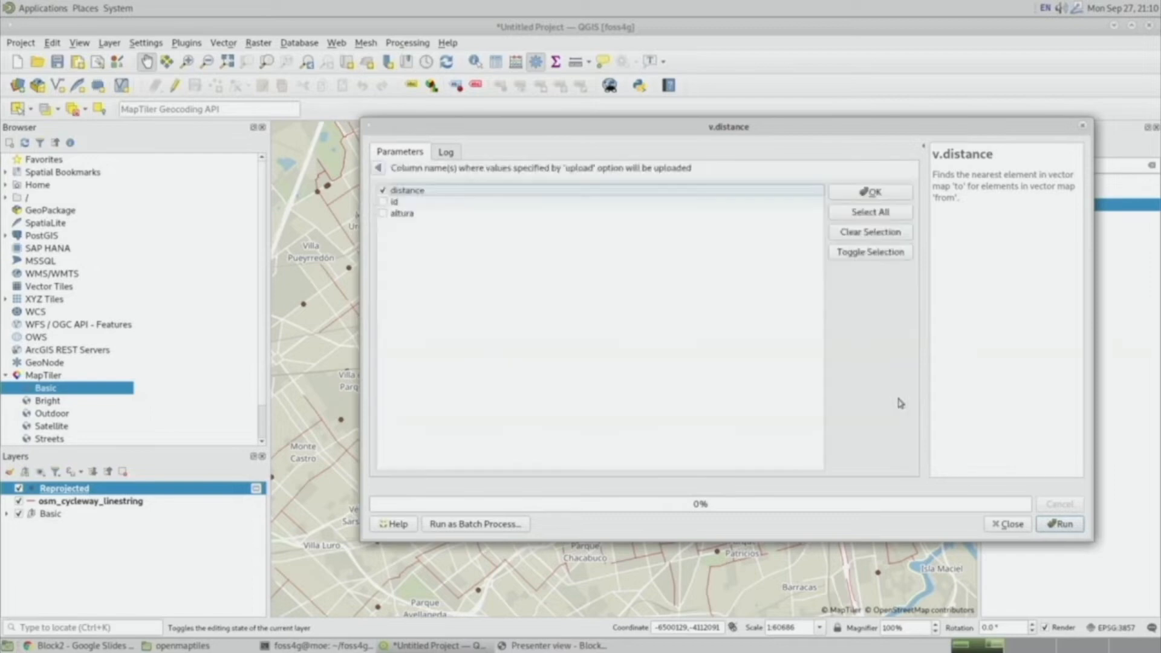
pyautogui.click(379, 169)
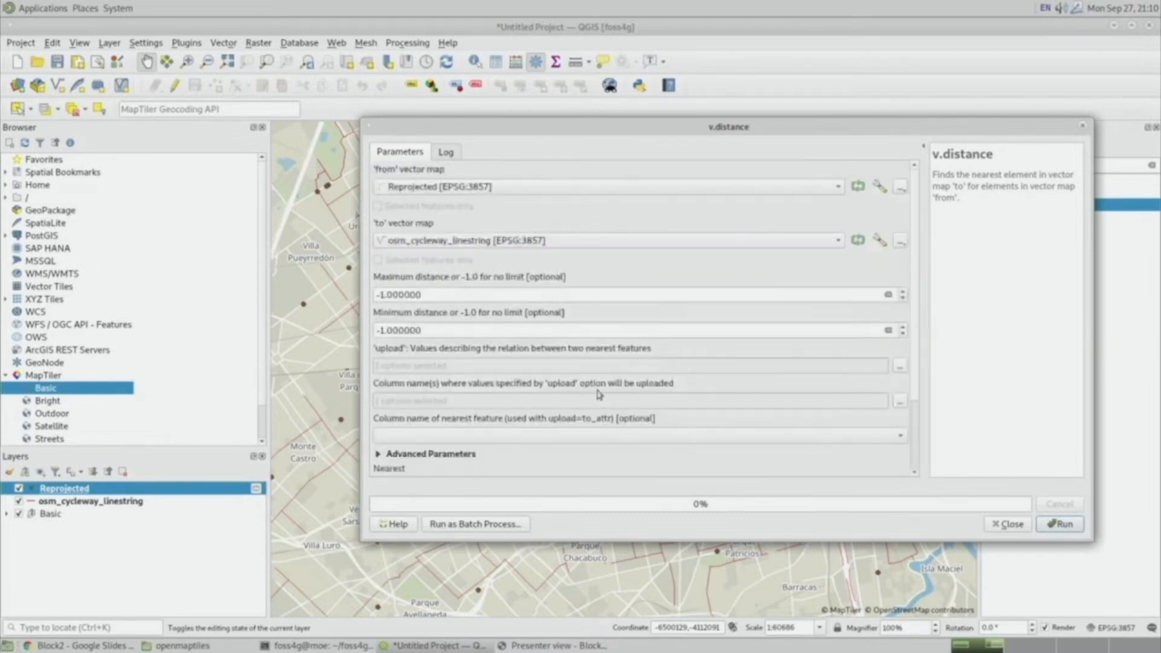
pyautogui.click(1062, 524)
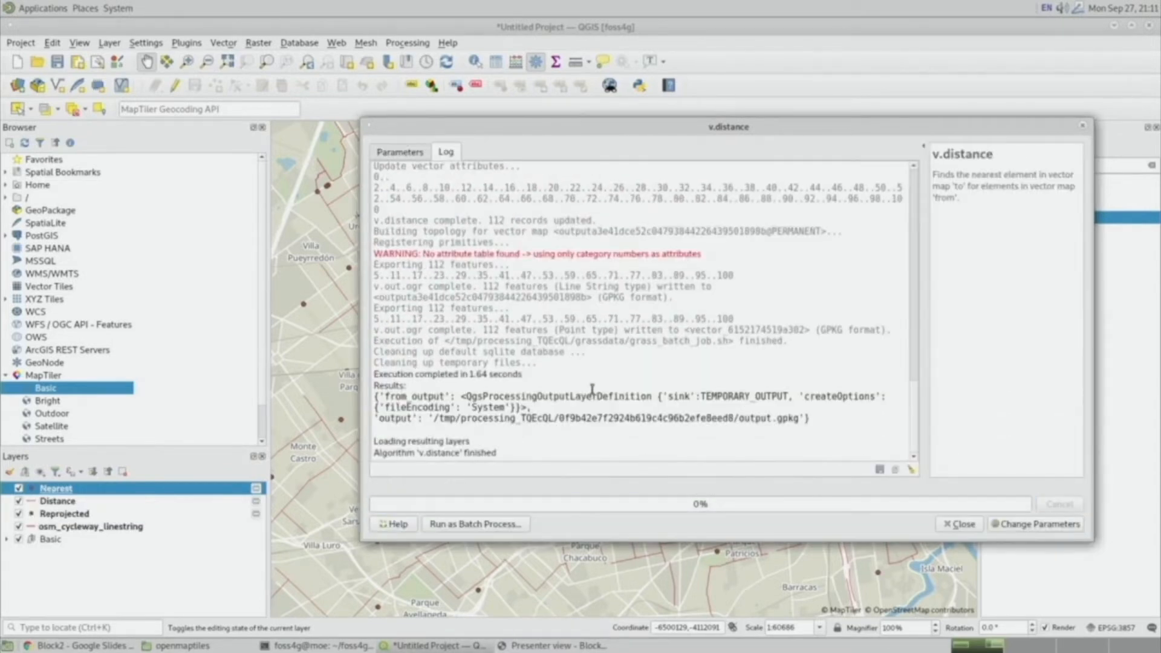
pyautogui.click(1082, 128)
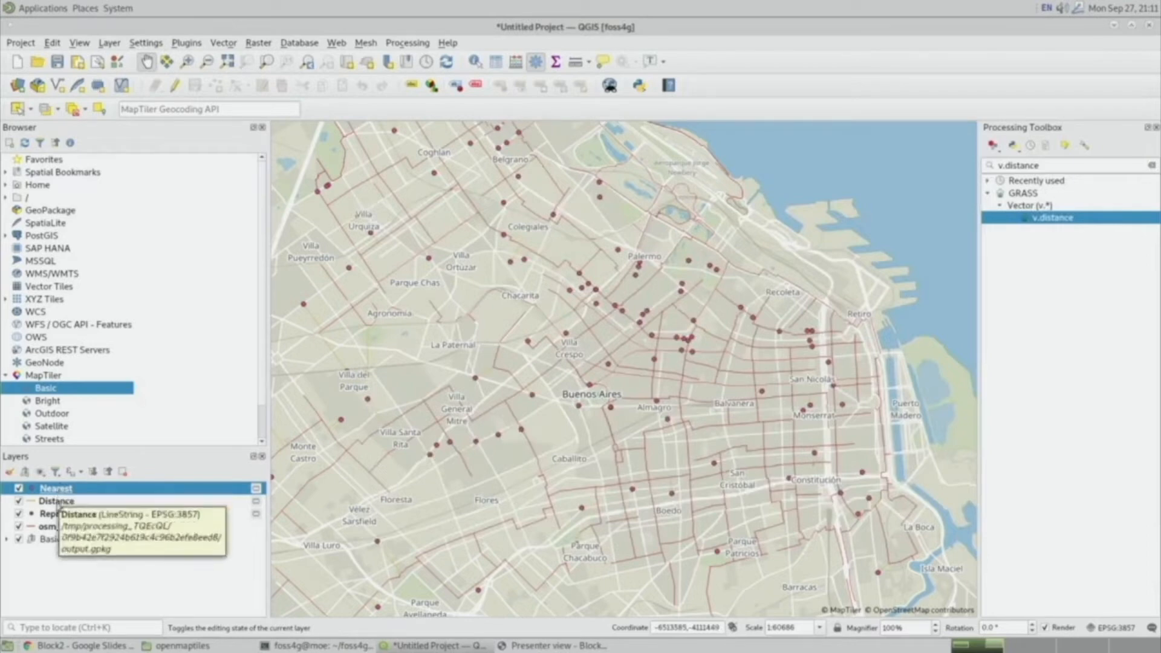
# Zoom in closely on a bike shop and hide the Reprojected layer to inspect the Distance lines.
pyautogui.click(59, 505)
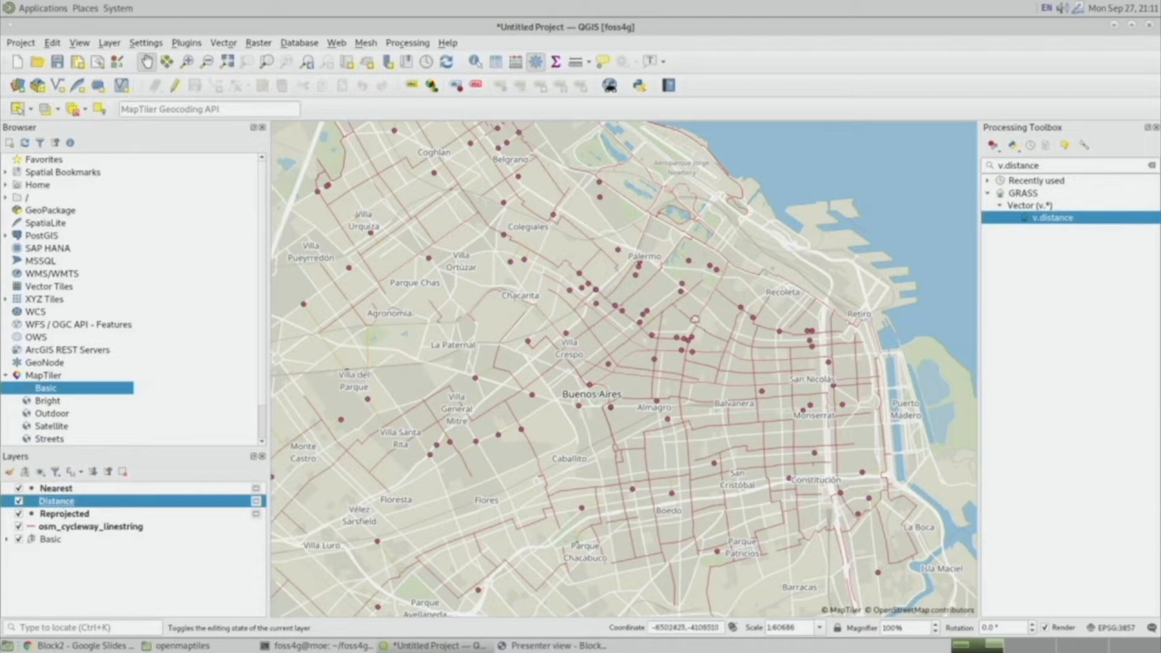
pyautogui.scroll(2, 674, 397)
pyautogui.scroll(4, 675, 397)
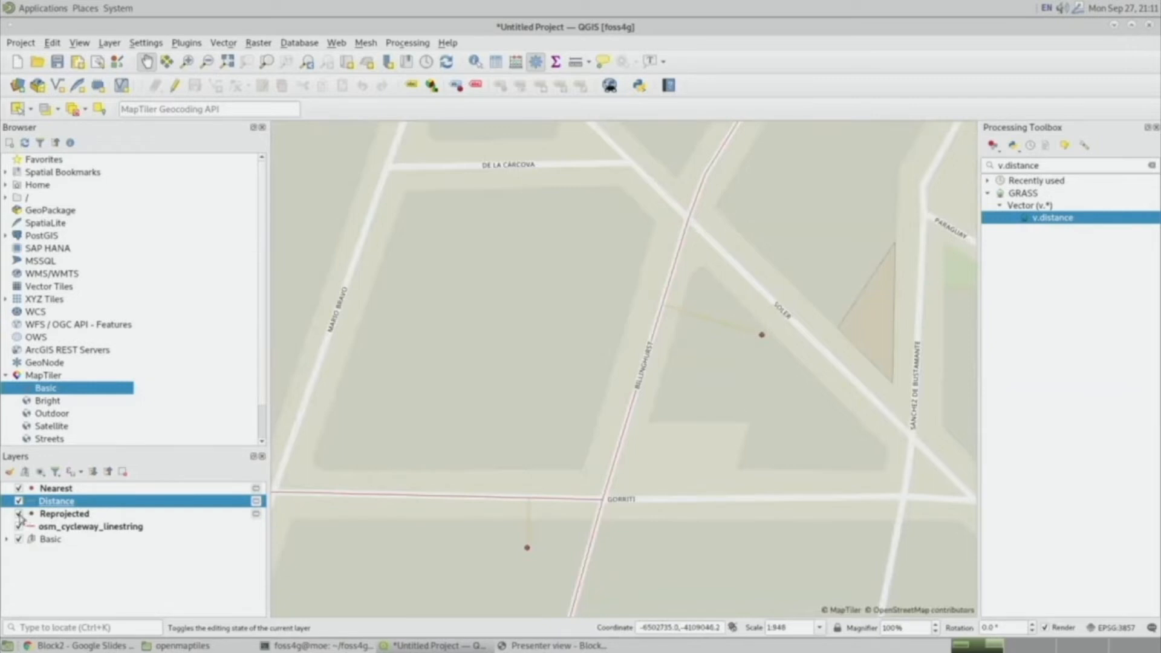
pyautogui.click(19, 514)
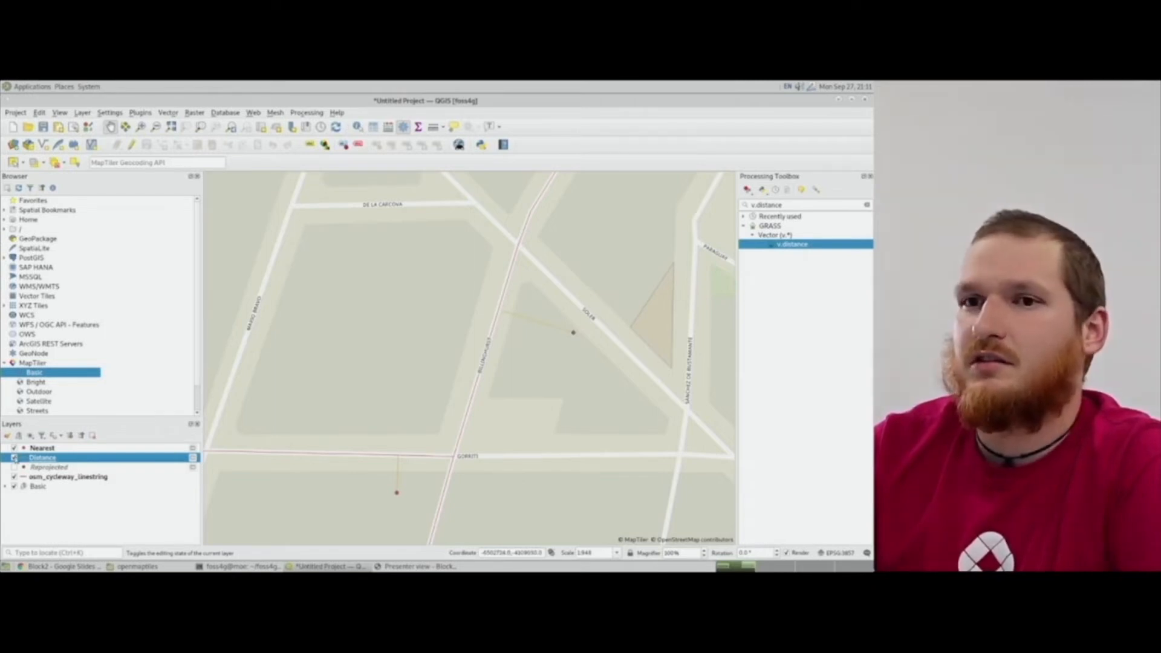
# Open the Nearest layer's attribute table and widen it to examine the distance column.
pyautogui.click(52, 449)
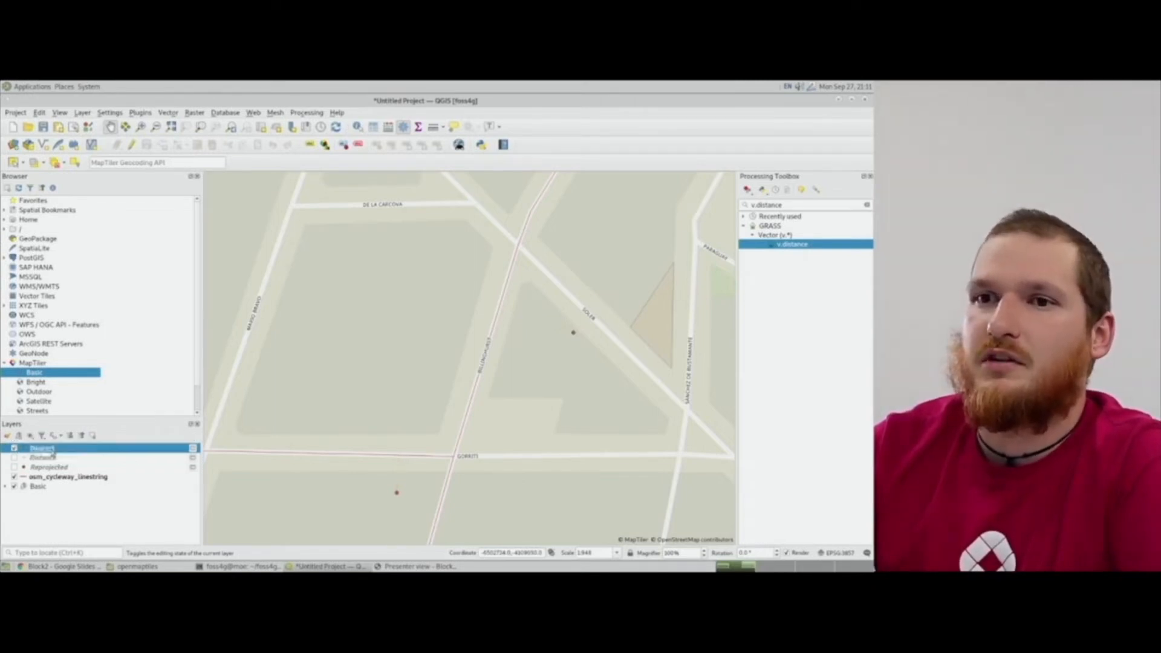
pyautogui.rightClick(52, 449)
pyautogui.click(115, 330)
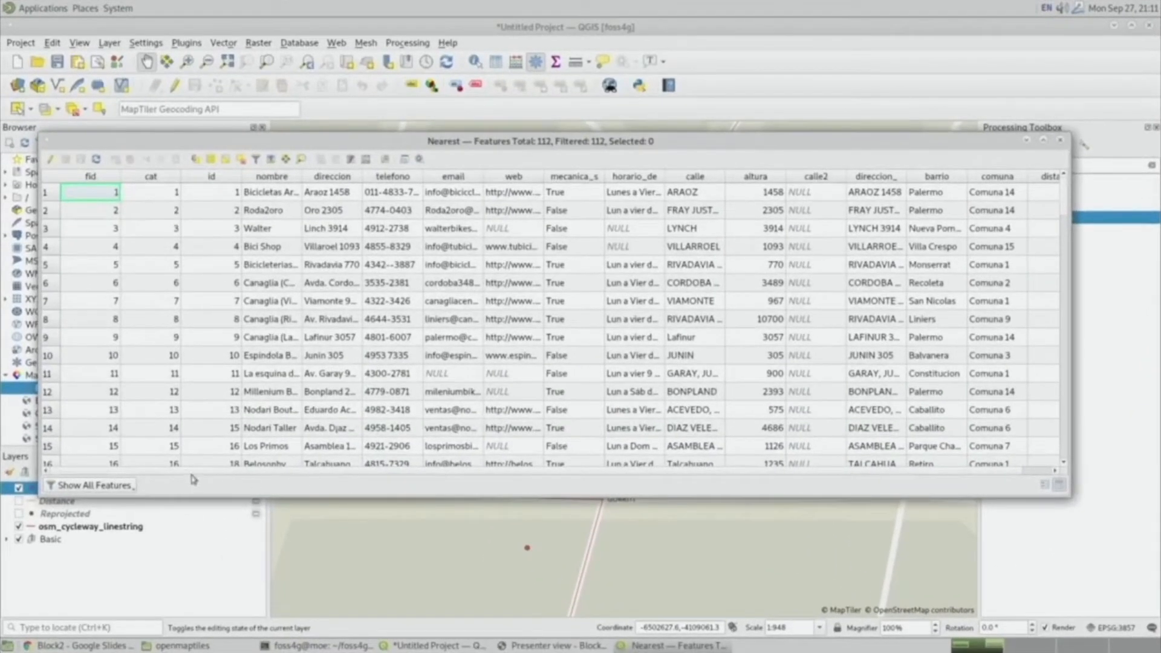
pyautogui.moveTo(395, 471); pyautogui.dragTo(519, 468)
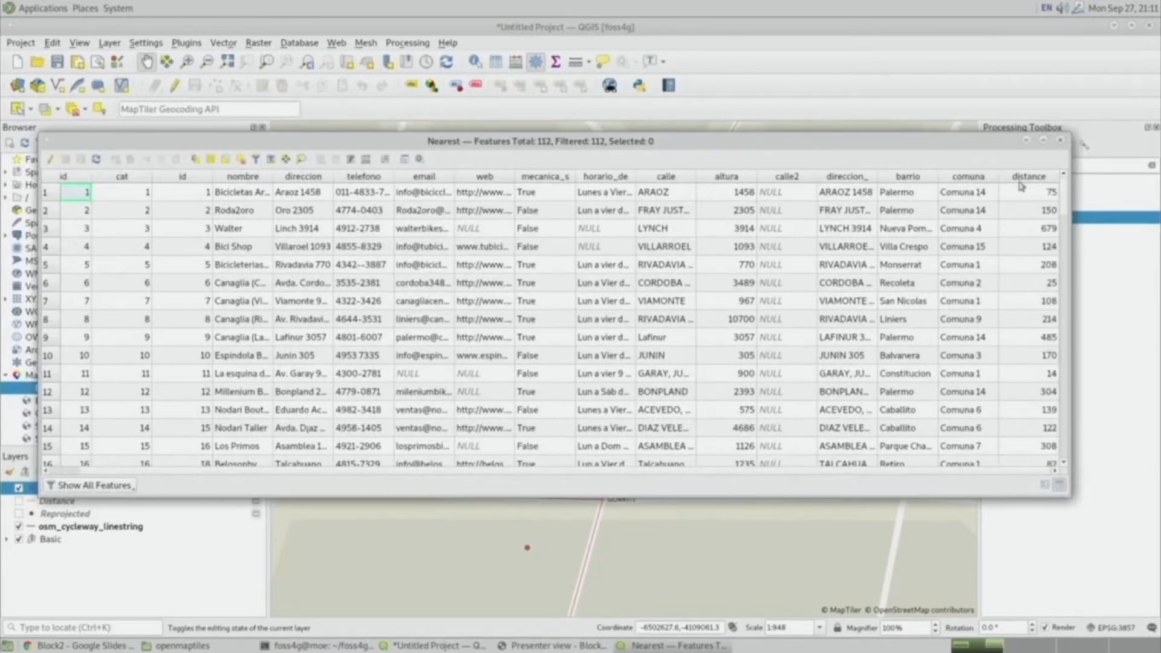